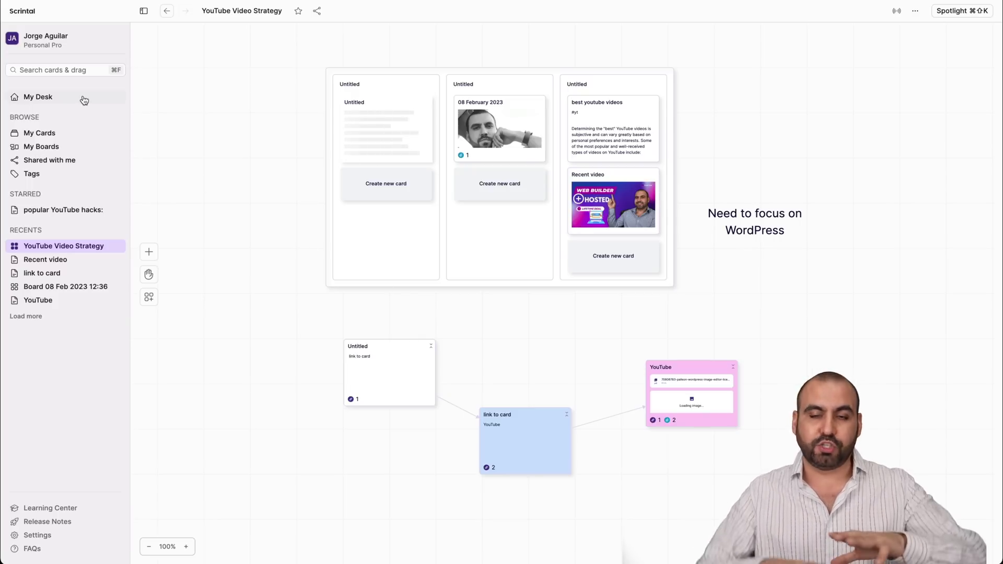
Search cards for 'youtube', preview the popular YouTube hacks and best youtube videos cards, then clear the search.
left_click(57, 70)
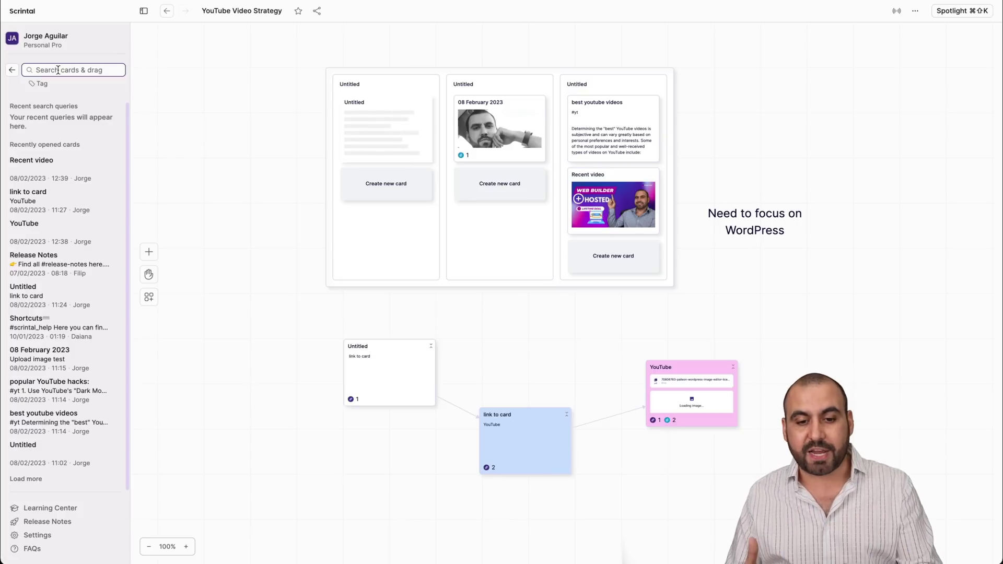
type("youtube")
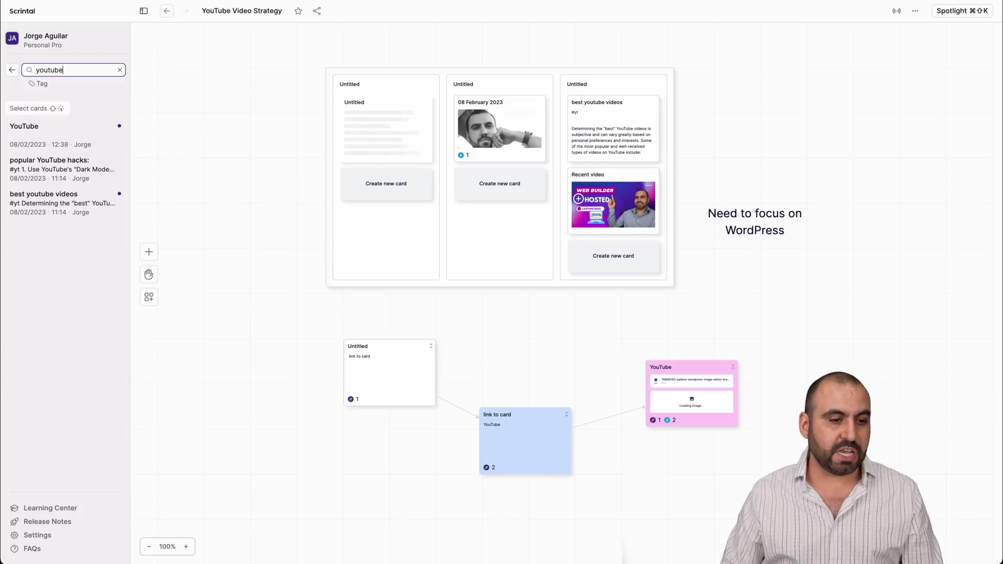
left_click(47, 173)
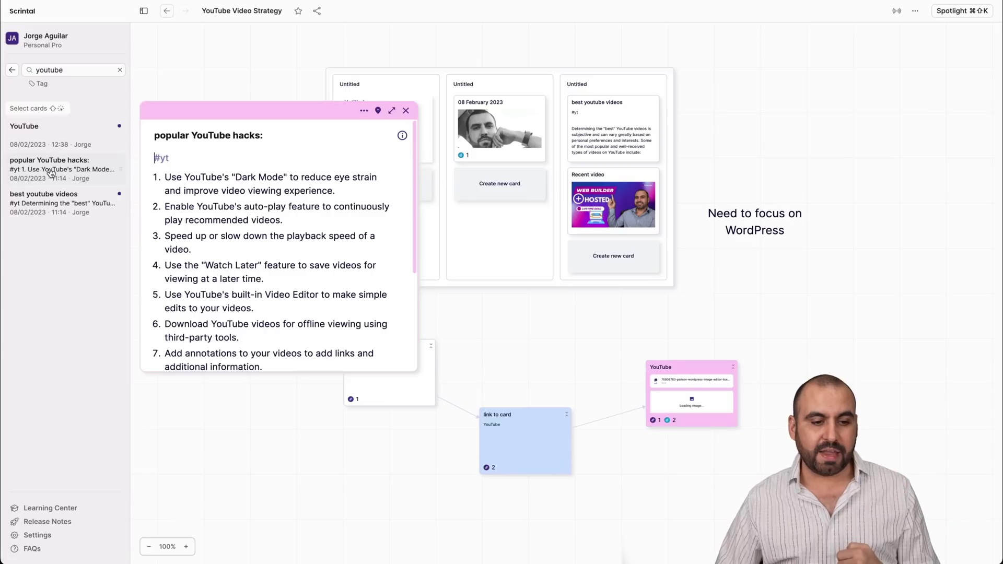
left_click(77, 214)
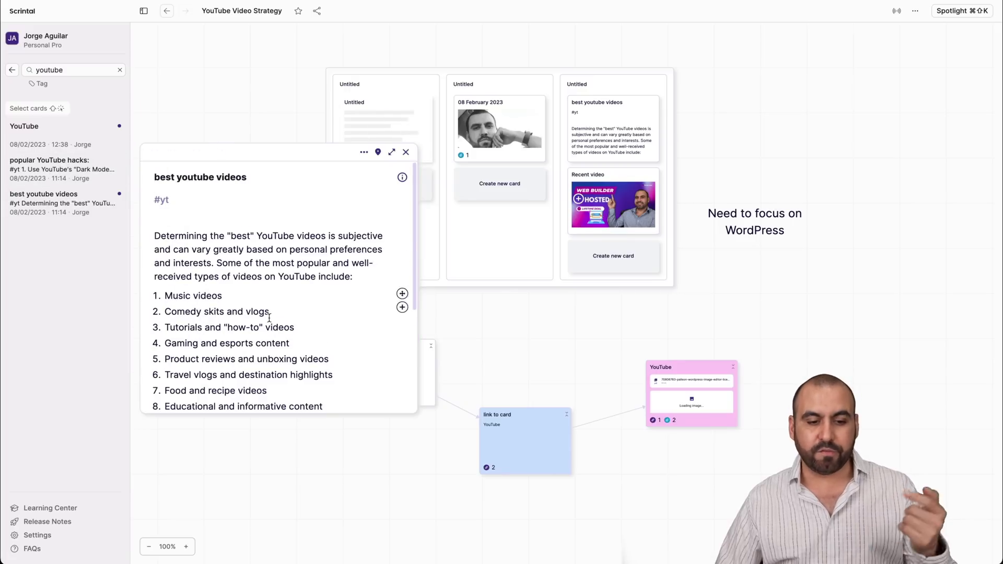
scroll(269, 314, "down", 5)
scroll(371, 170, "up", 4)
left_click(405, 152)
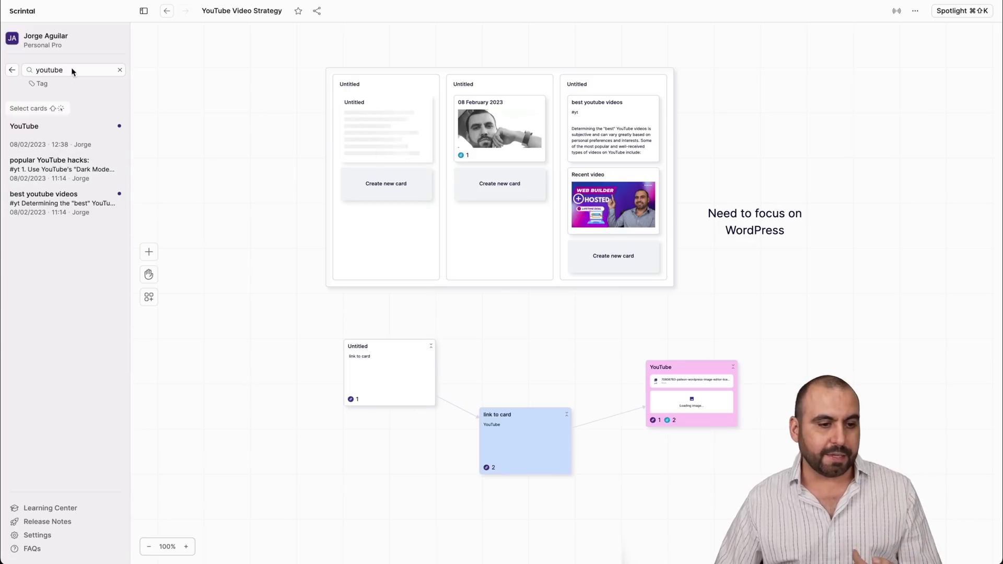
left_click(14, 73)
Go to My Desk and place a new 08 February 2023 daily card on it.
left_click(53, 99)
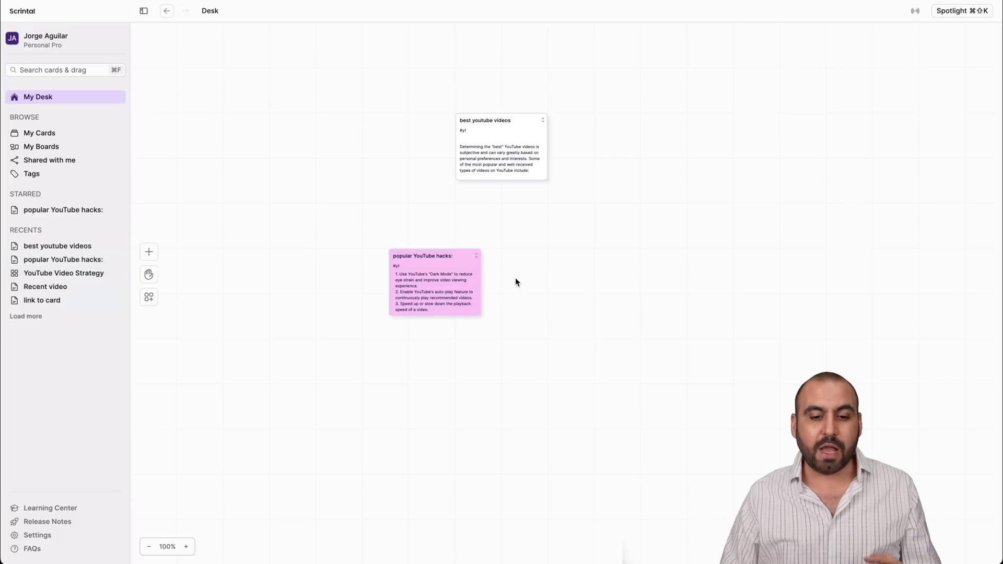
left_click(144, 256)
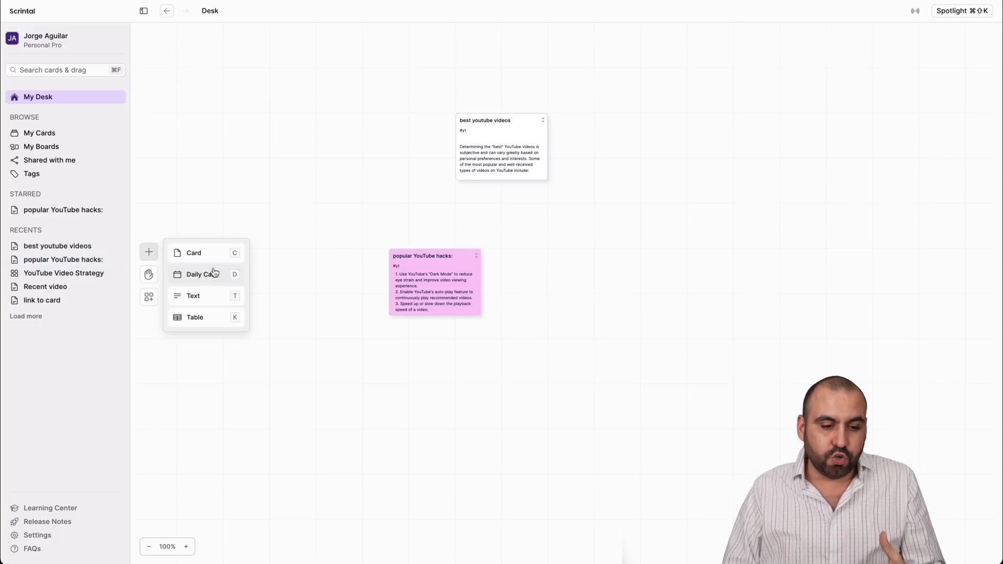
left_click(233, 277)
left_click(641, 245)
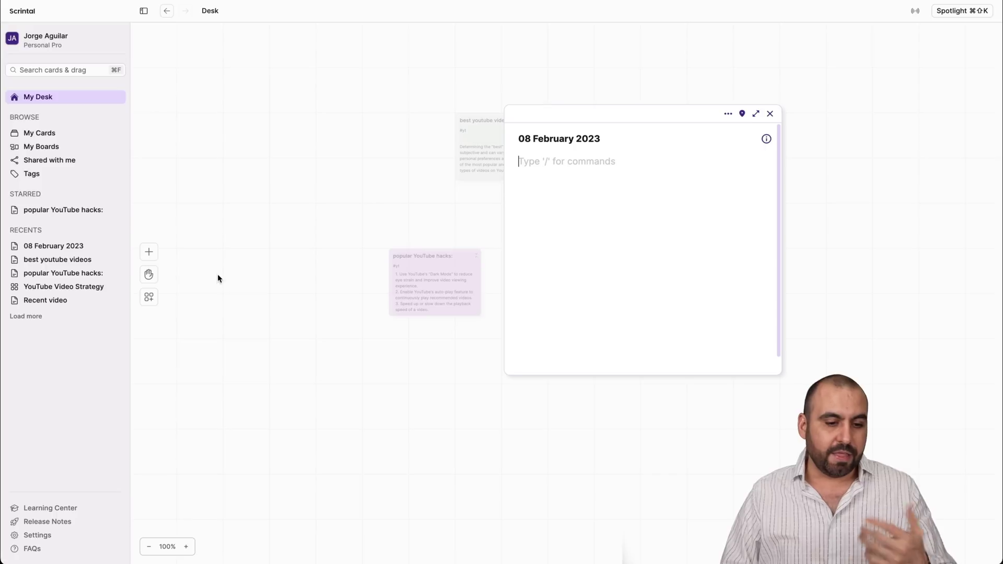
Try placing a text box, discard it, and close the daily card's editor.
left_click(149, 252)
left_click(206, 300)
left_click(300, 193)
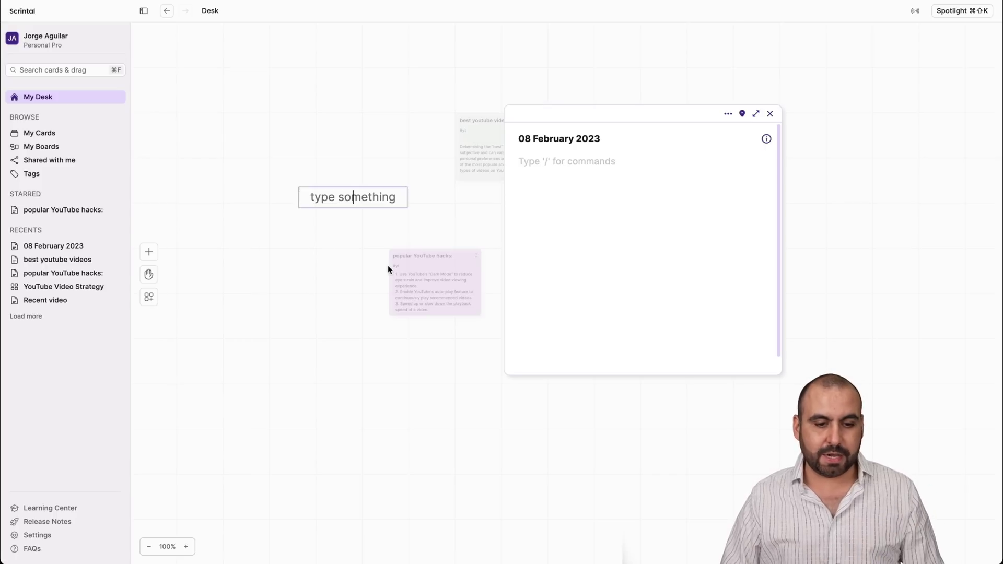
left_click(622, 392)
left_click(769, 114)
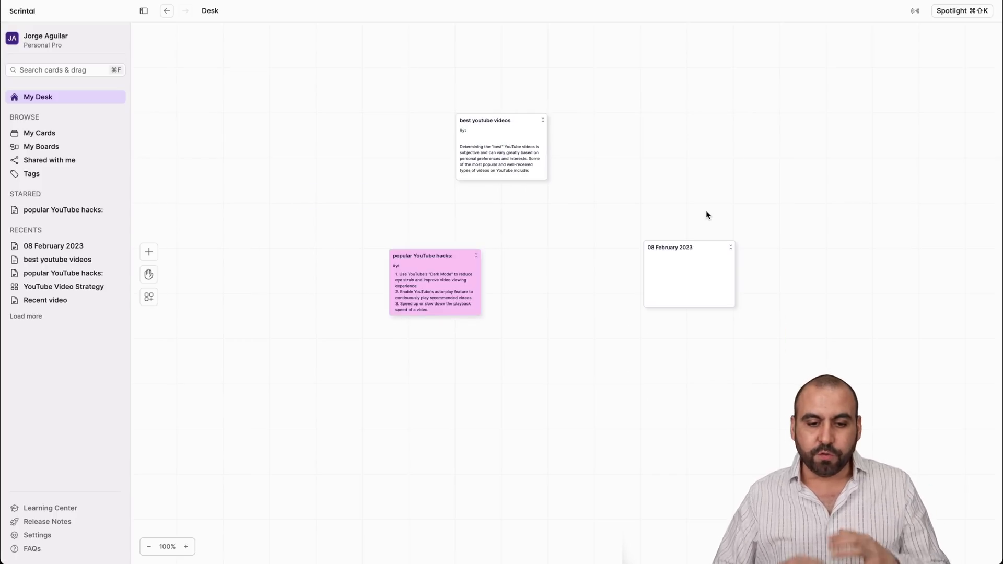
Select all three desk cards to view their actions, then deselect them.
left_click_drag(744, 388, 413, 134)
right_click(474, 144)
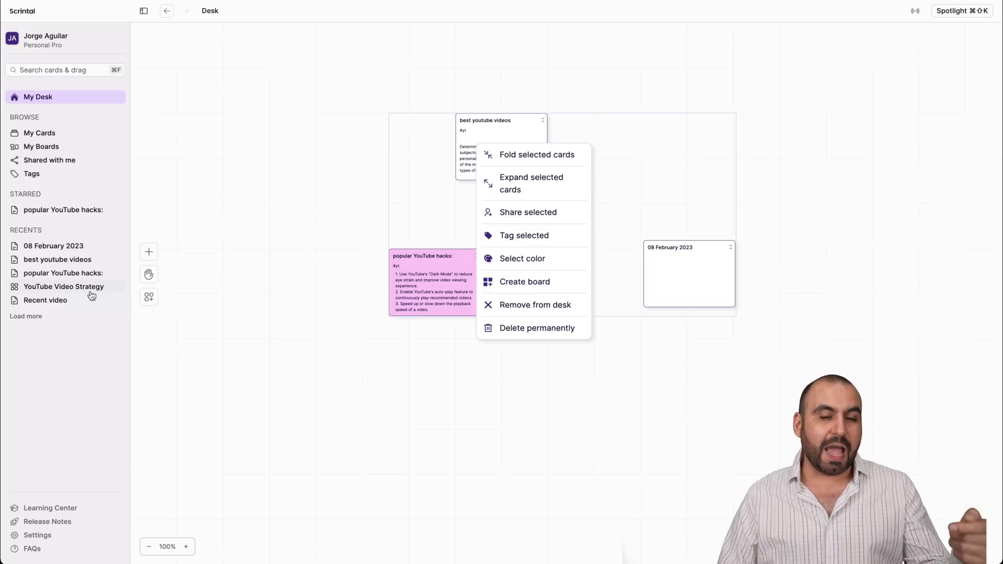
left_click(285, 292)
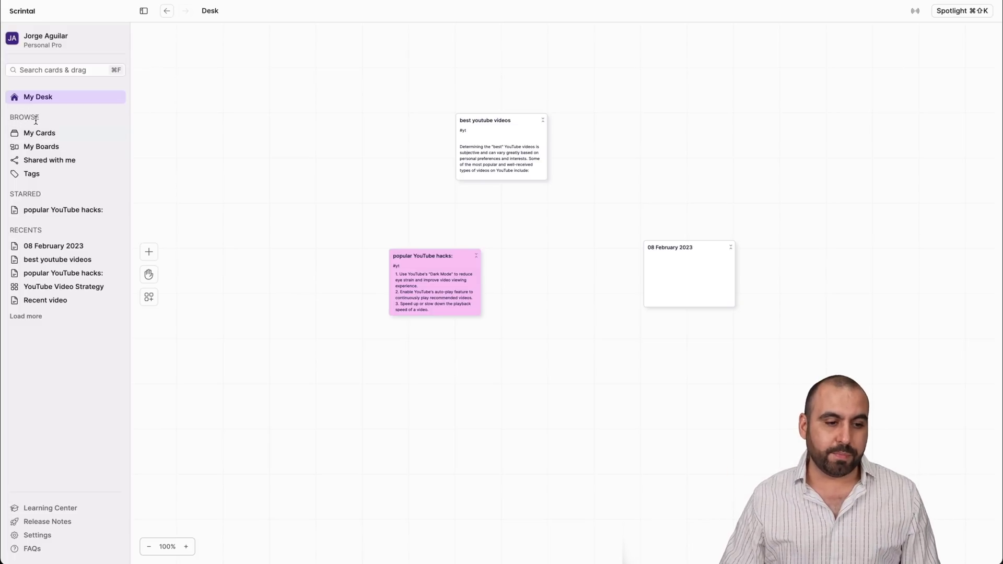
Browse My Cards, My Boards, Shared with me and the Tags overview.
left_click(48, 135)
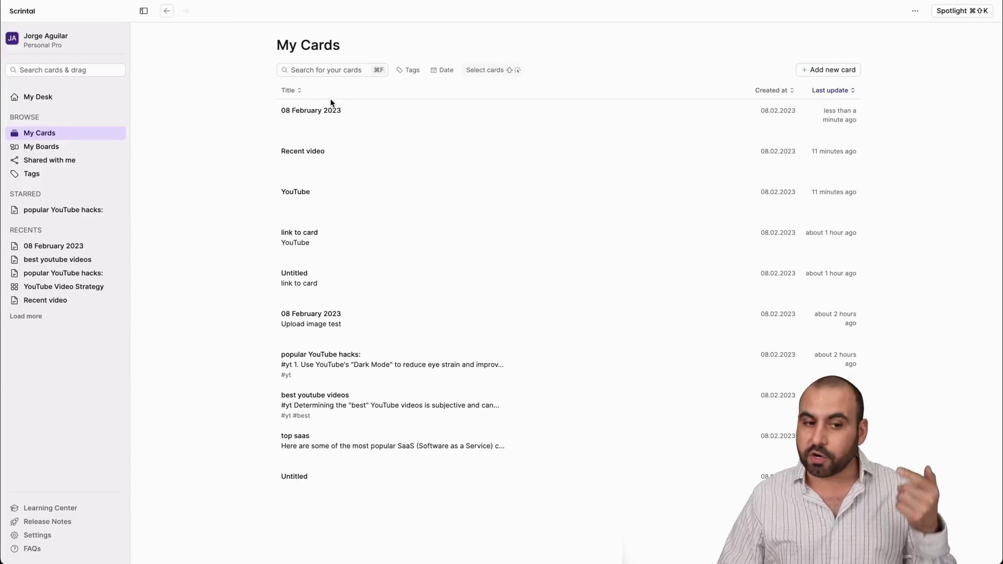
left_click(69, 149)
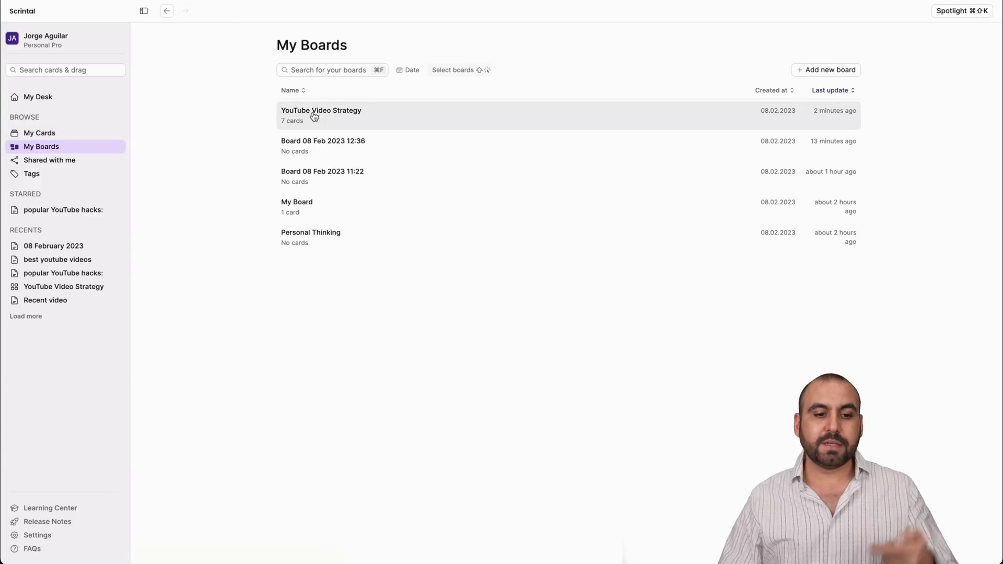
left_click(74, 162)
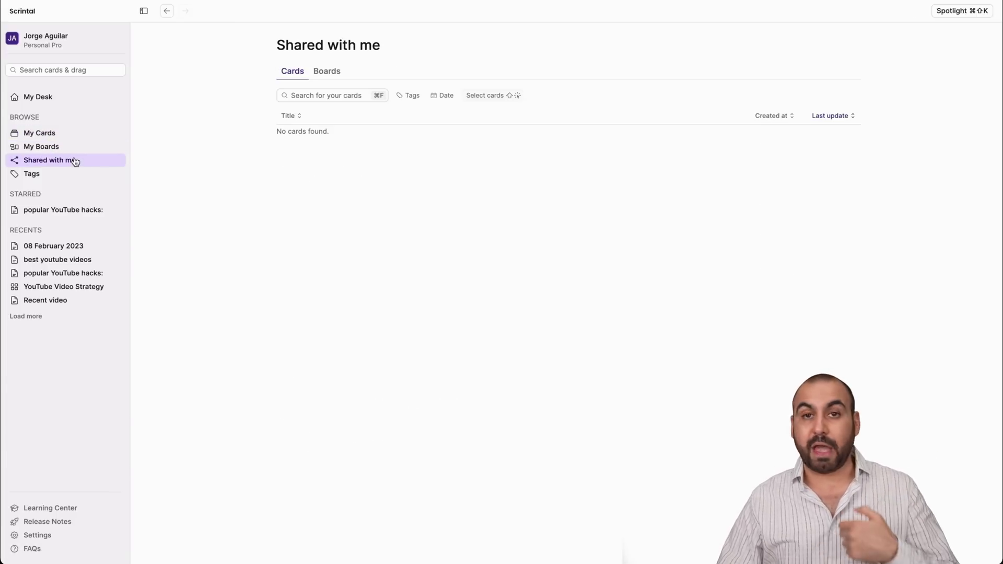
left_click(54, 178)
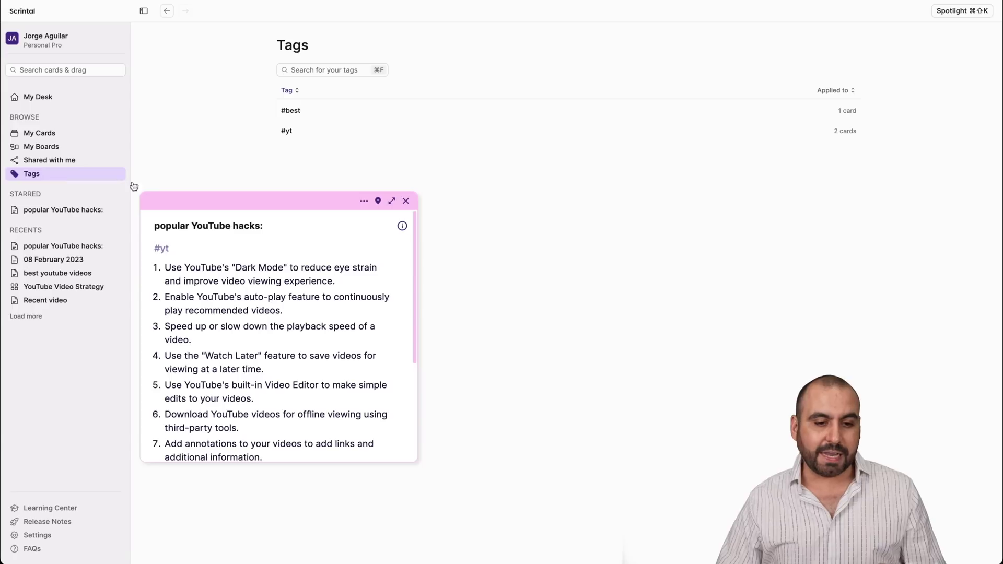
left_click(405, 202)
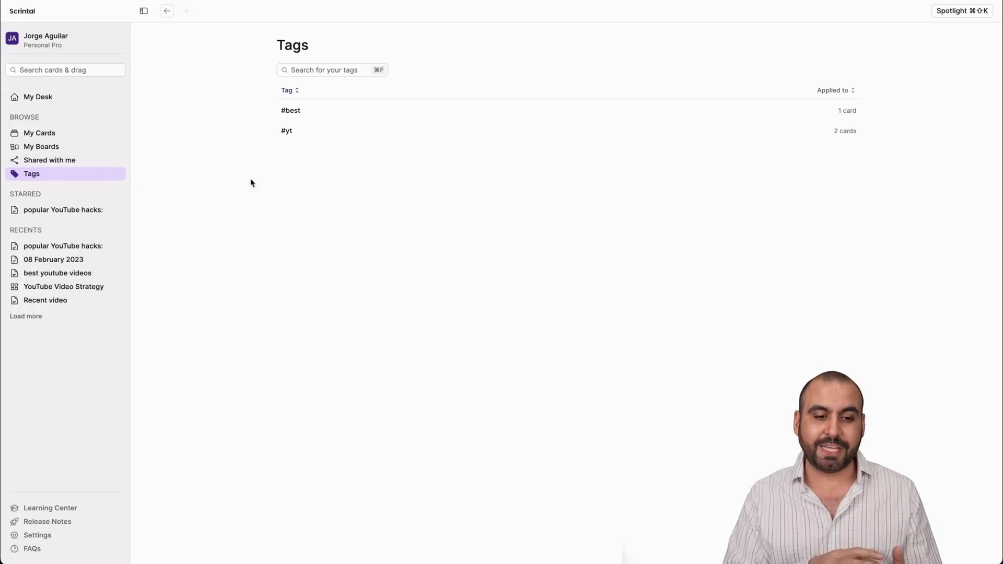
Filter cards by the #yt and #best tags, then clear the filter.
left_click(286, 134)
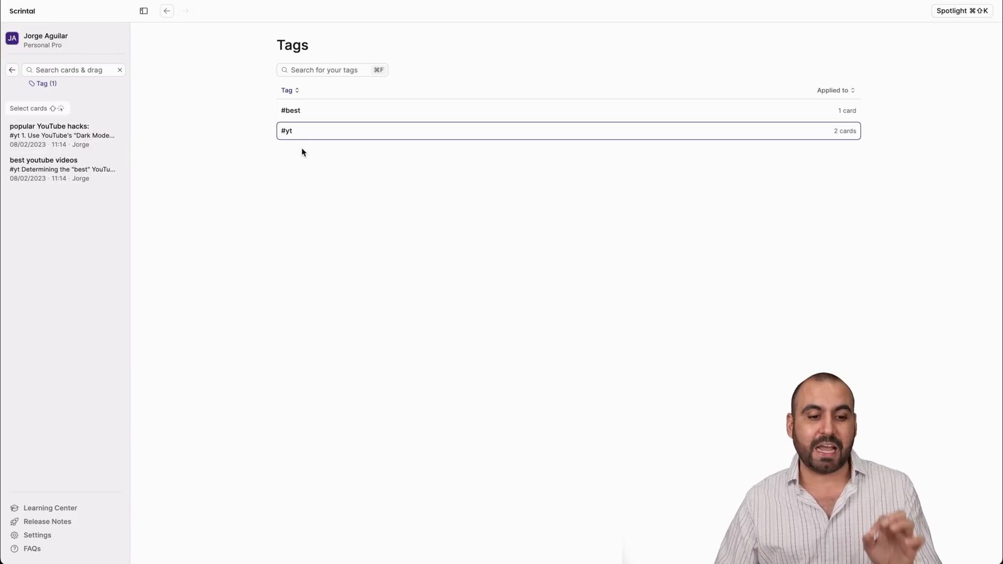
left_click(318, 113)
left_click(13, 71)
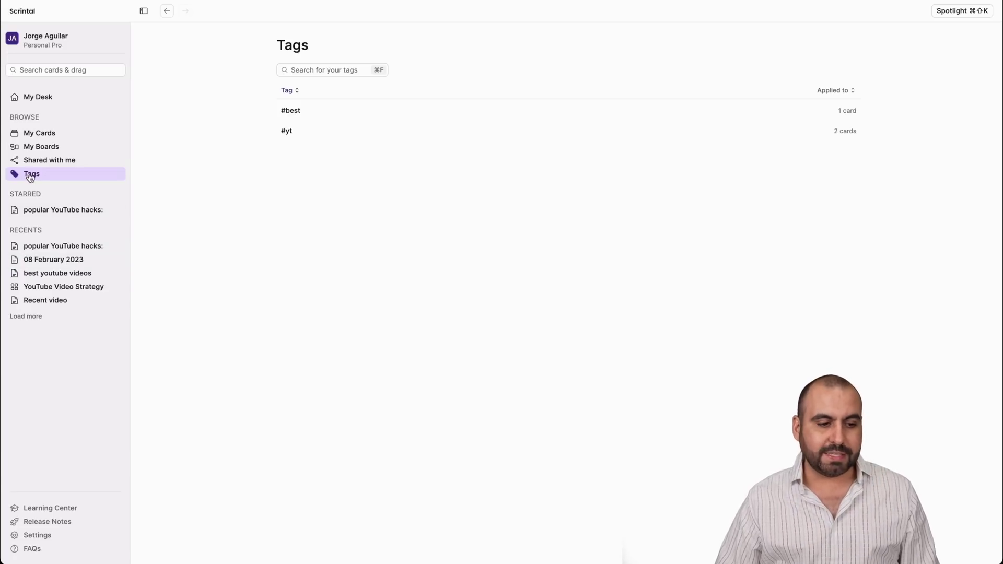
Open the starred popular YouTube hacks card, the 08 February 2023 card, then the YouTube Video Strategy board.
left_click(41, 216)
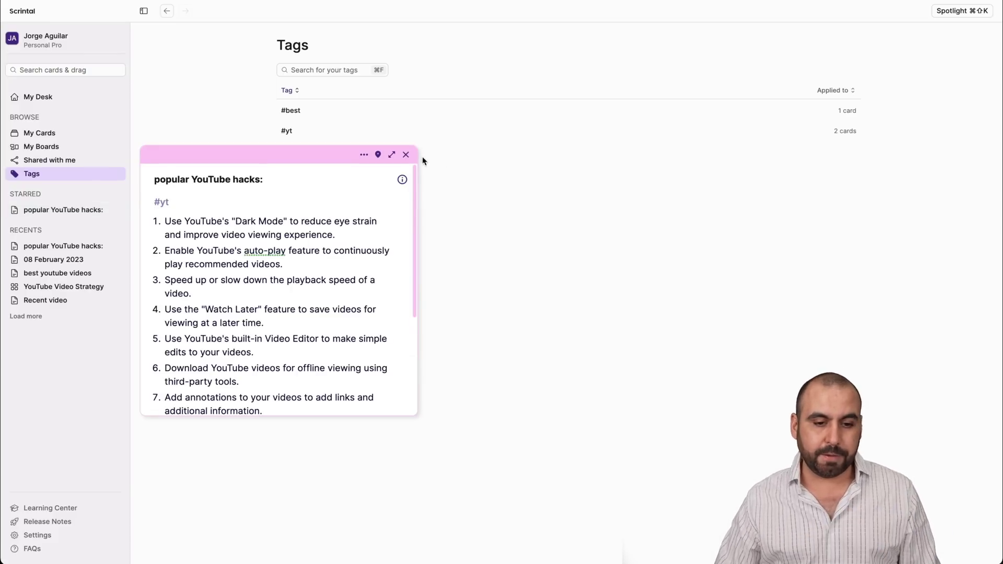
key("Escape")
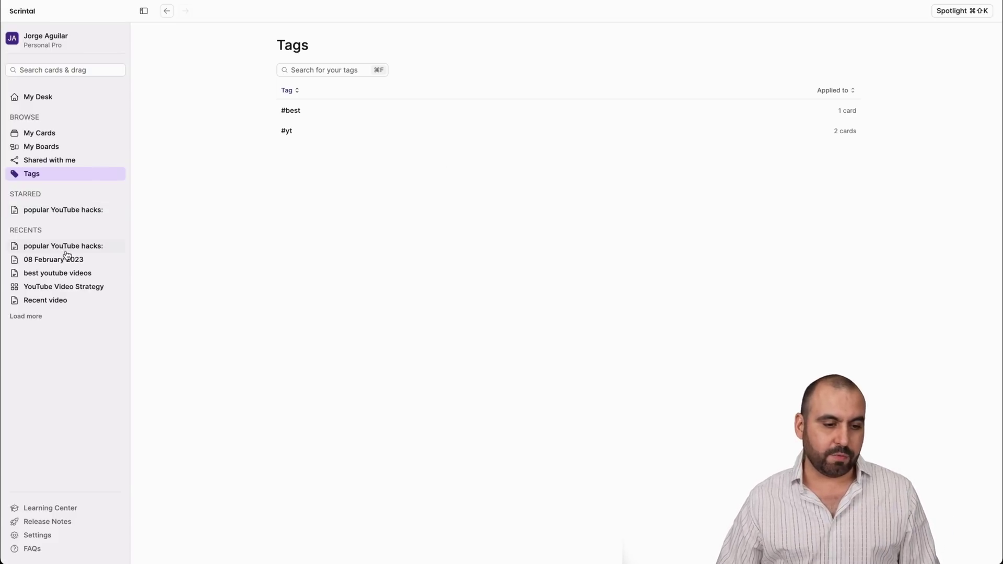
left_click(68, 260)
left_click(69, 286)
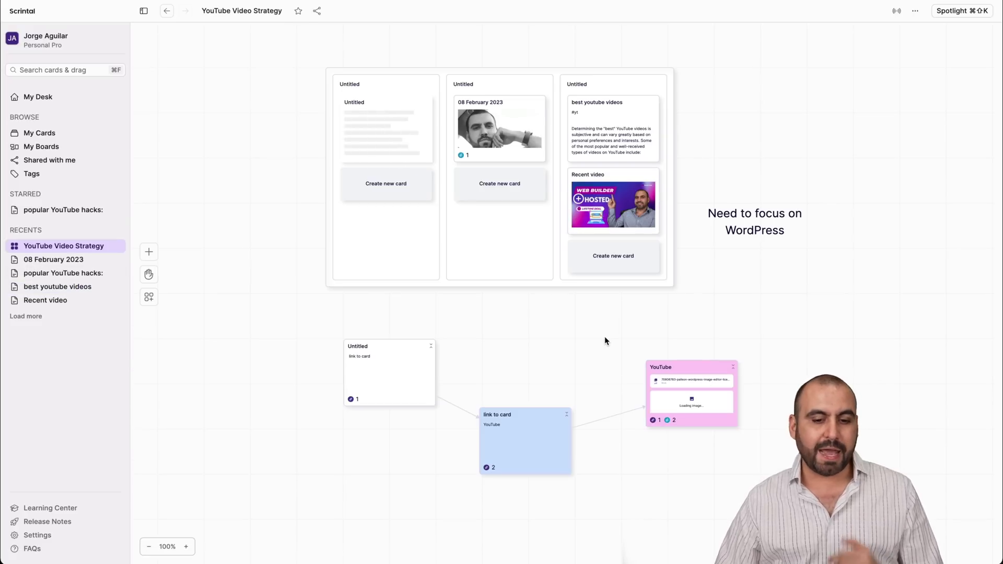
Star the pink YouTube card from its options menu, then close its expanded panel.
left_click(693, 376)
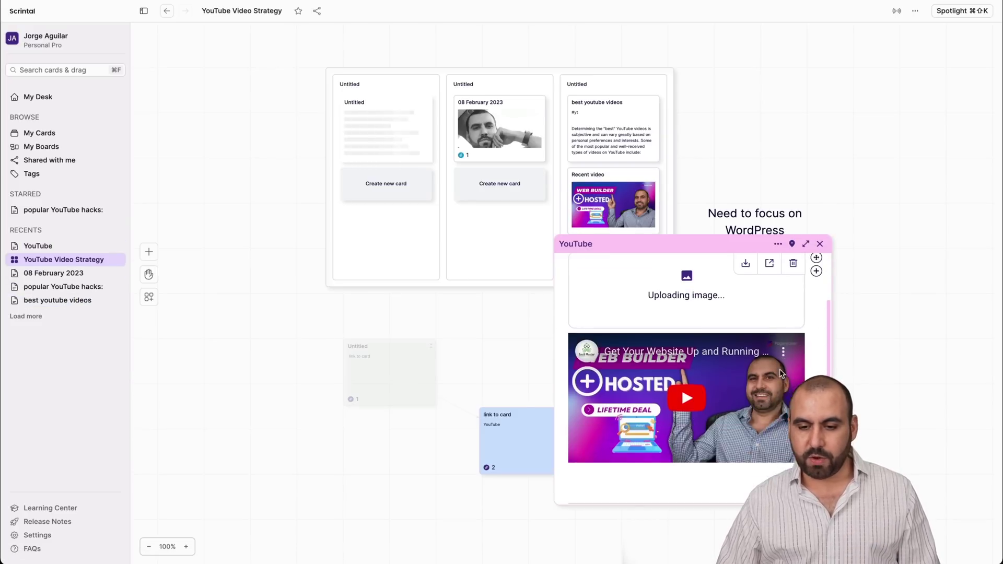
left_click(777, 243)
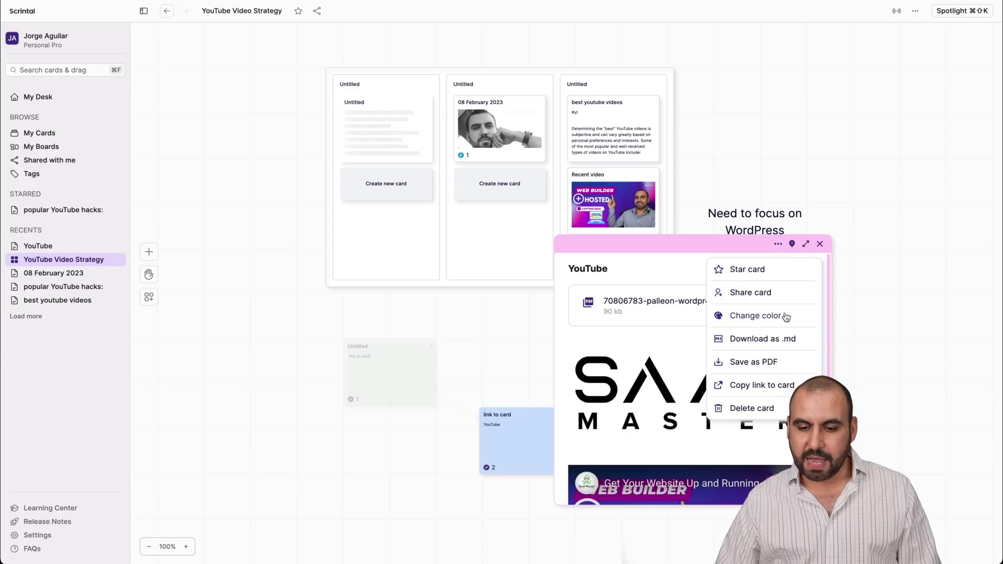
left_click(746, 269)
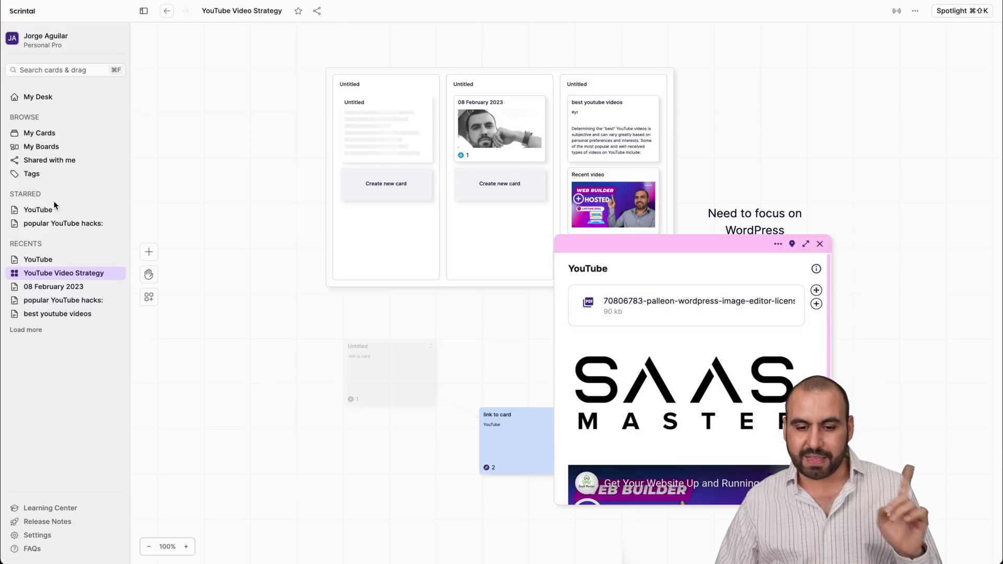
left_click_drag(643, 244, 683, 168)
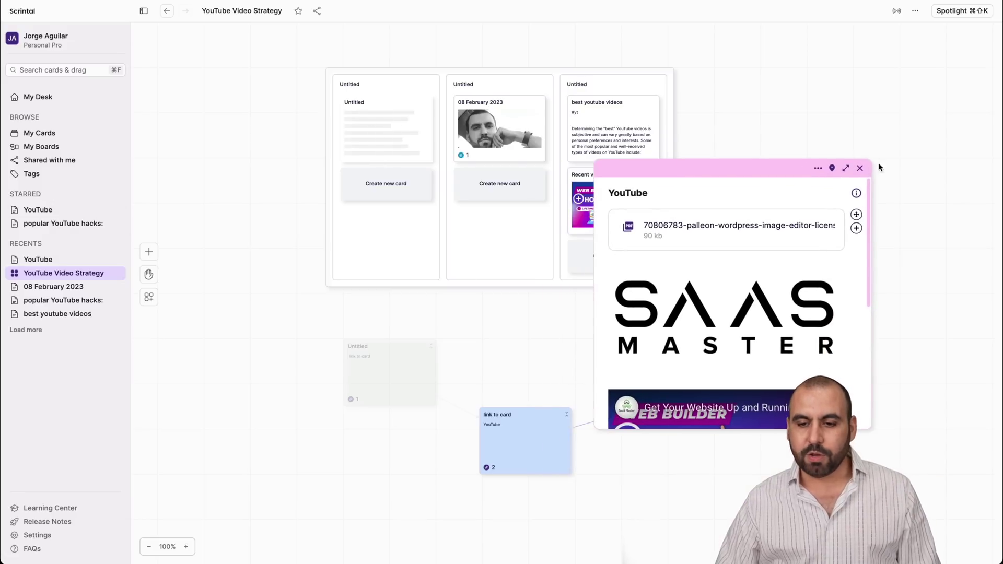
left_click(859, 168)
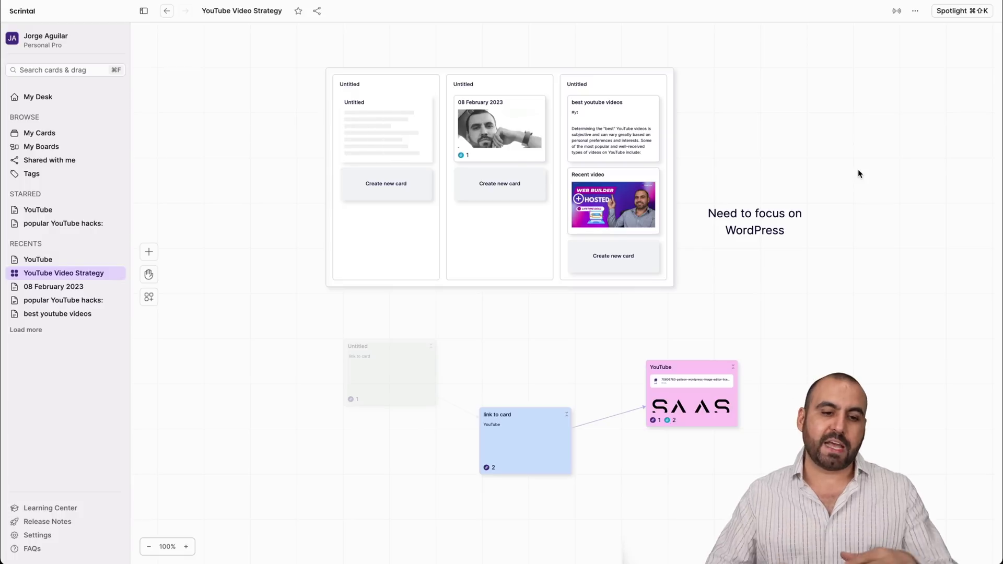
left_click(149, 252)
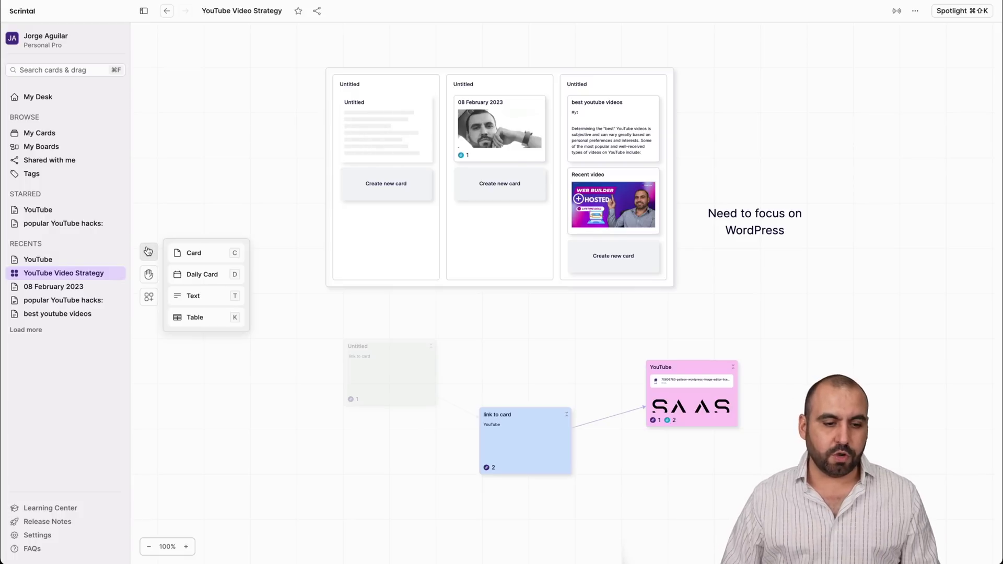
Add a new card to the board and type 'skfjksdf /' in it.
left_click(194, 254)
left_click(250, 214)
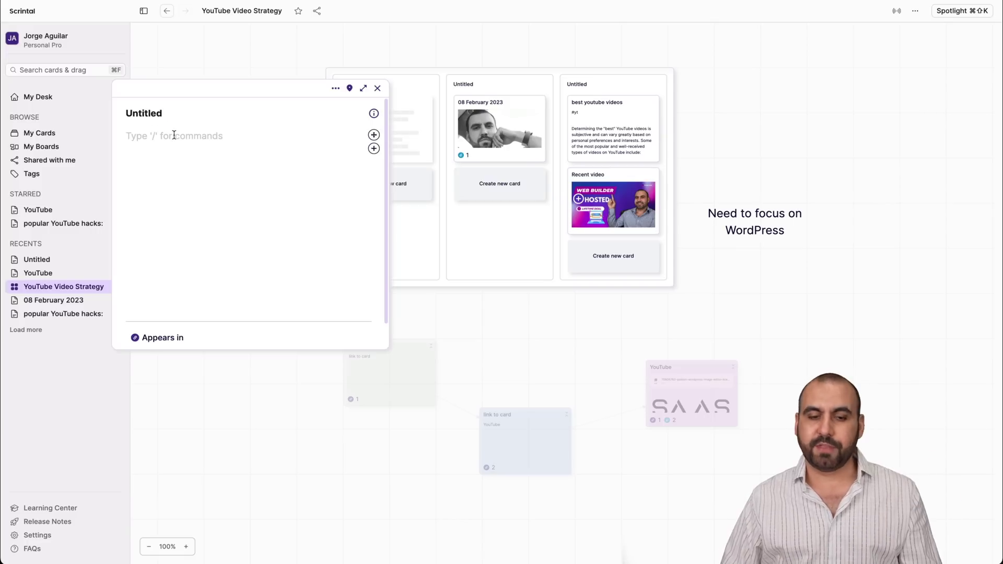
type("skfjksdf /")
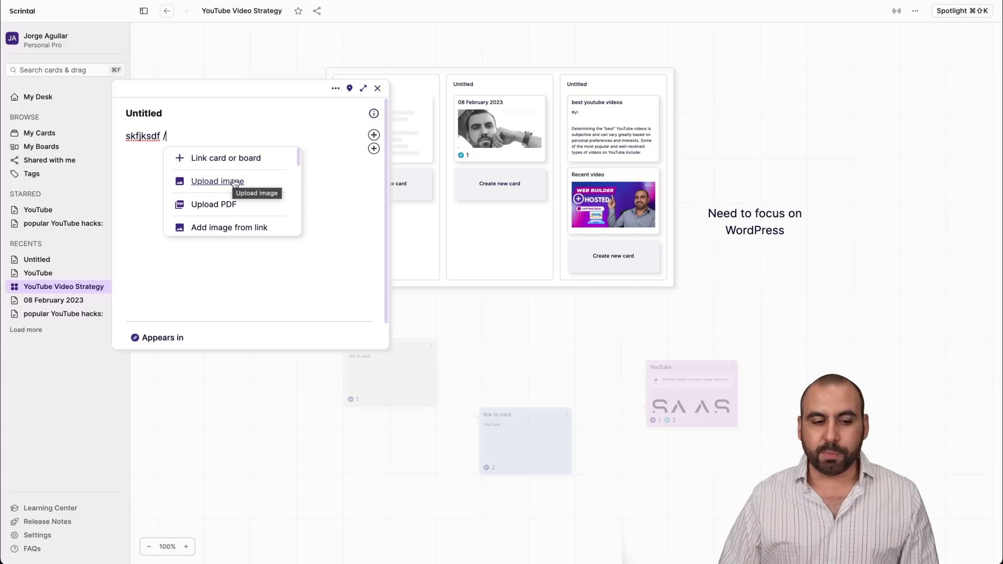
Browse the slash command list, close the new card, and open the Recent video card.
scroll(240, 205, "down", 1)
scroll(256, 197, "down", 1)
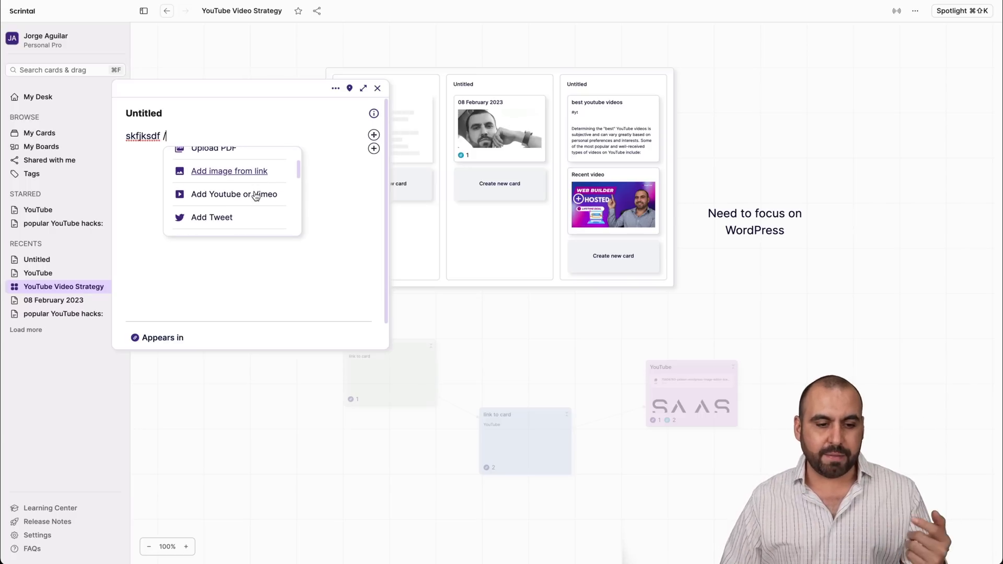
scroll(280, 184, "down", 1)
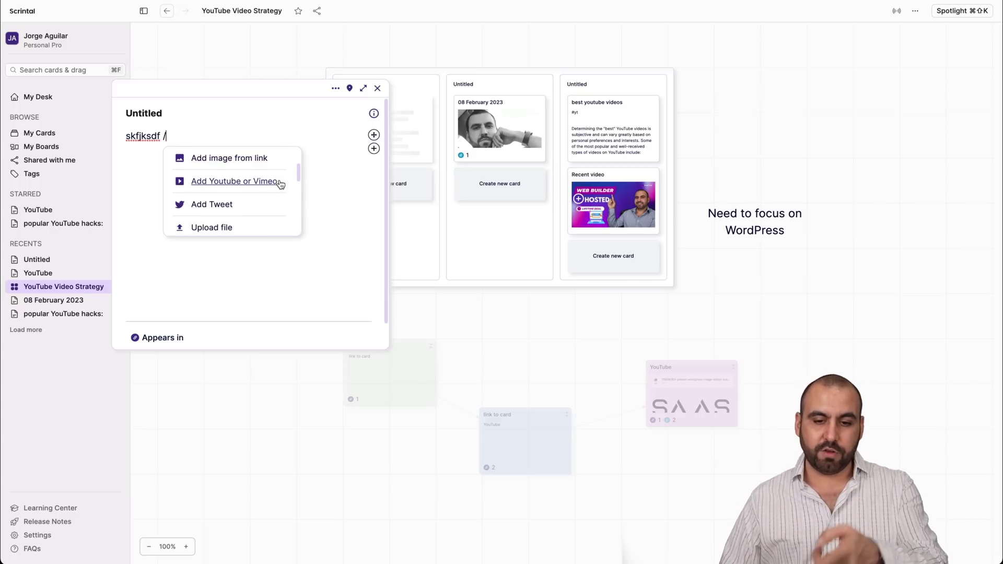
scroll(270, 201, "down", 1)
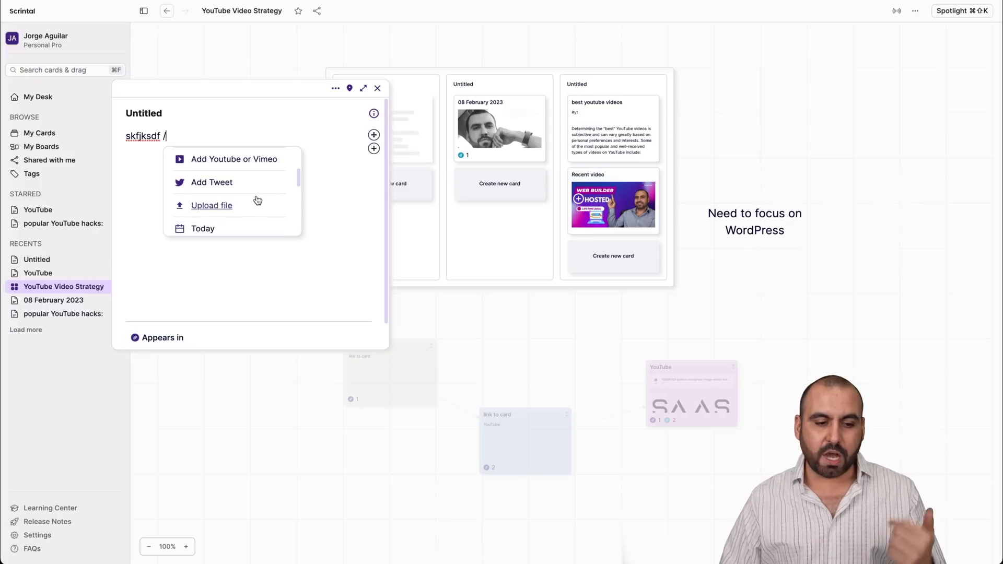
scroll(257, 200, "down", 7)
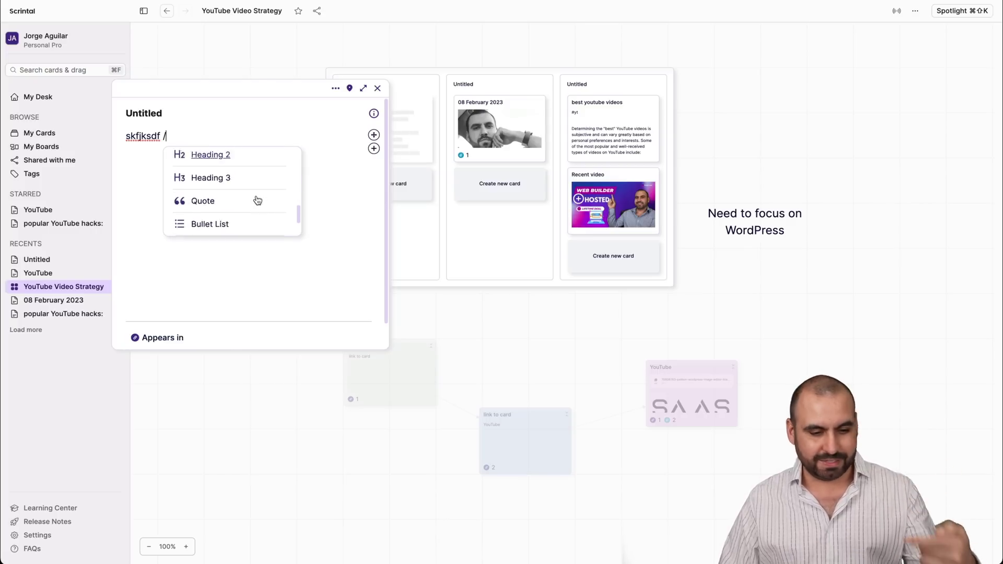
scroll(258, 200, "down", 3)
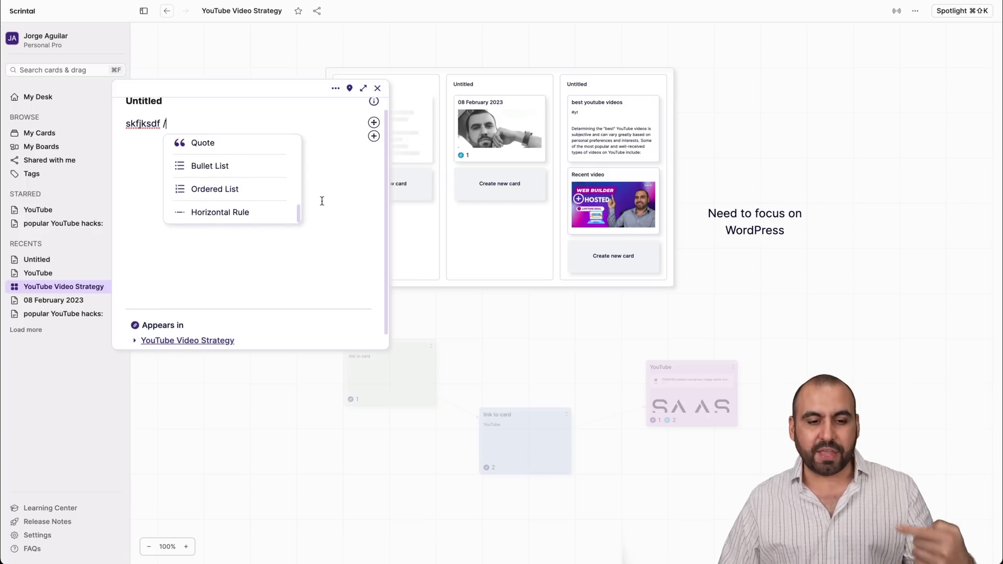
left_click(377, 89)
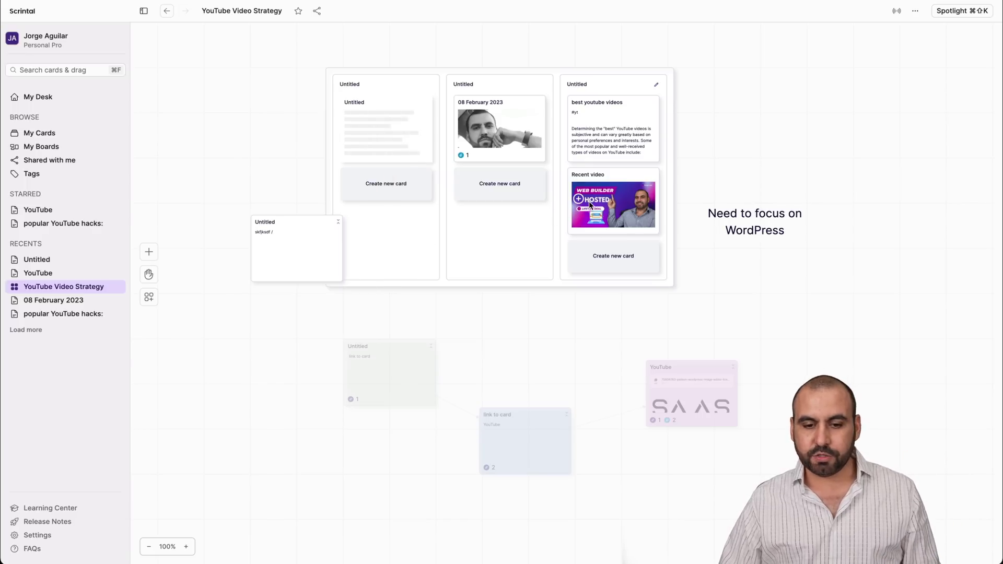
left_click(604, 201)
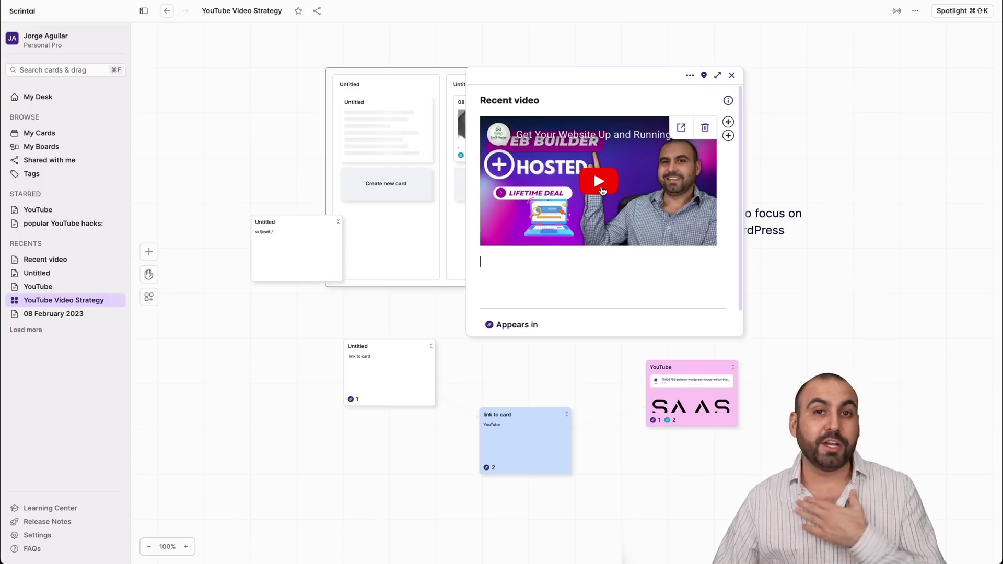
Play then pause the embedded Recent video, close its card, and open the 'skfjksdf /' Untitled card.
left_click(601, 190)
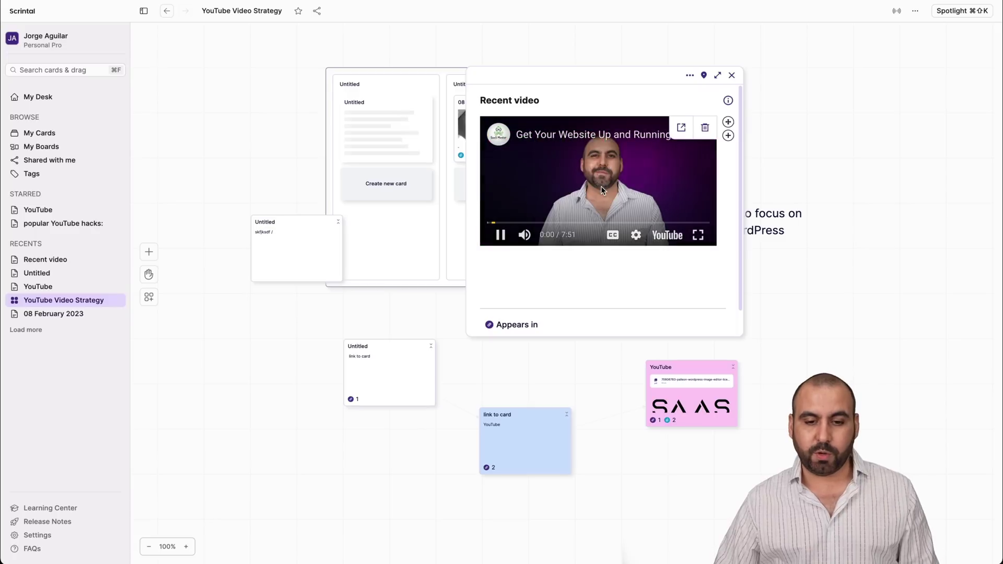
left_click(500, 235)
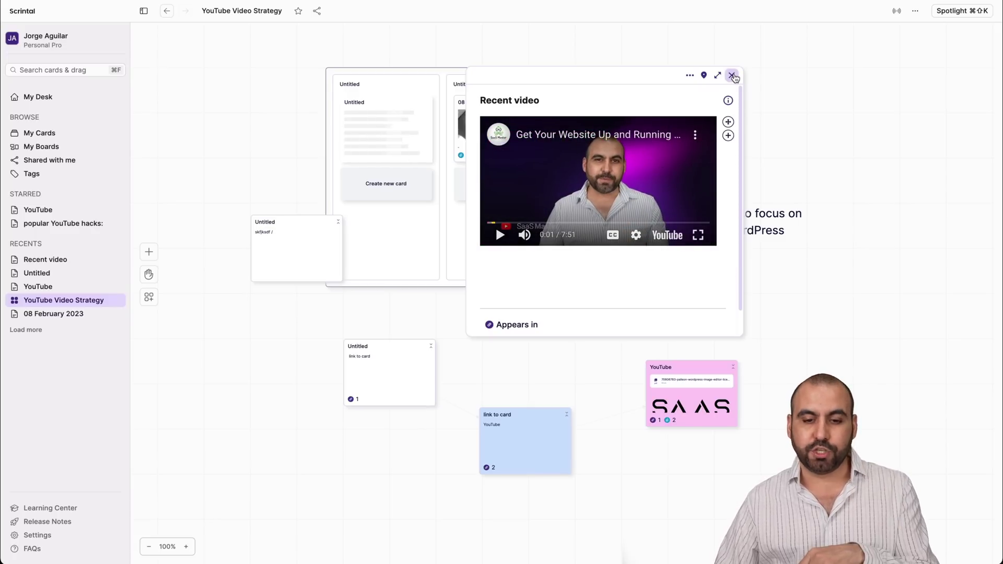
left_click(732, 76)
left_click(268, 243)
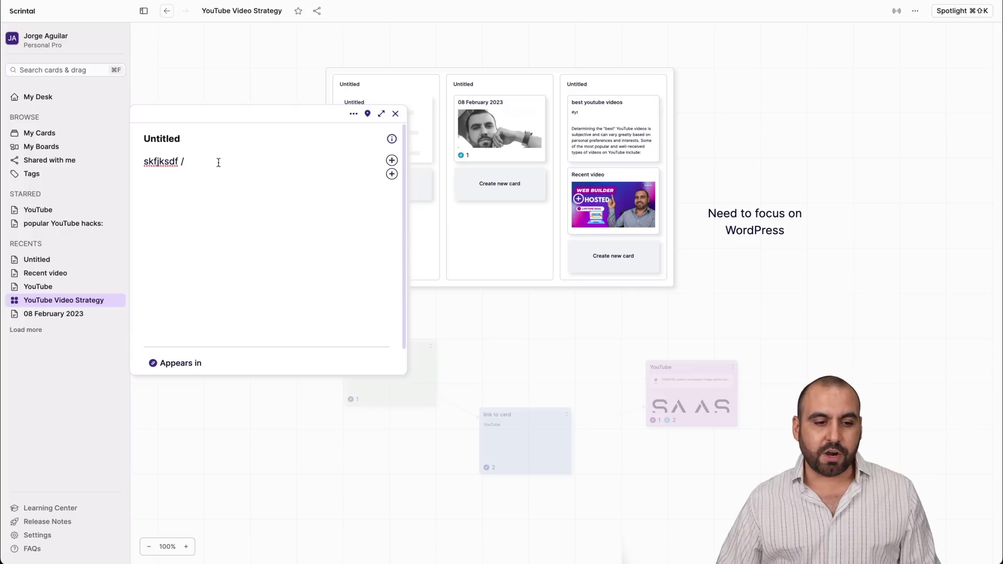
Look over the Untitled card's actions menu, close the card, and choose Daily Card to add.
left_click_drag(243, 113, 322, 113)
left_click(432, 114)
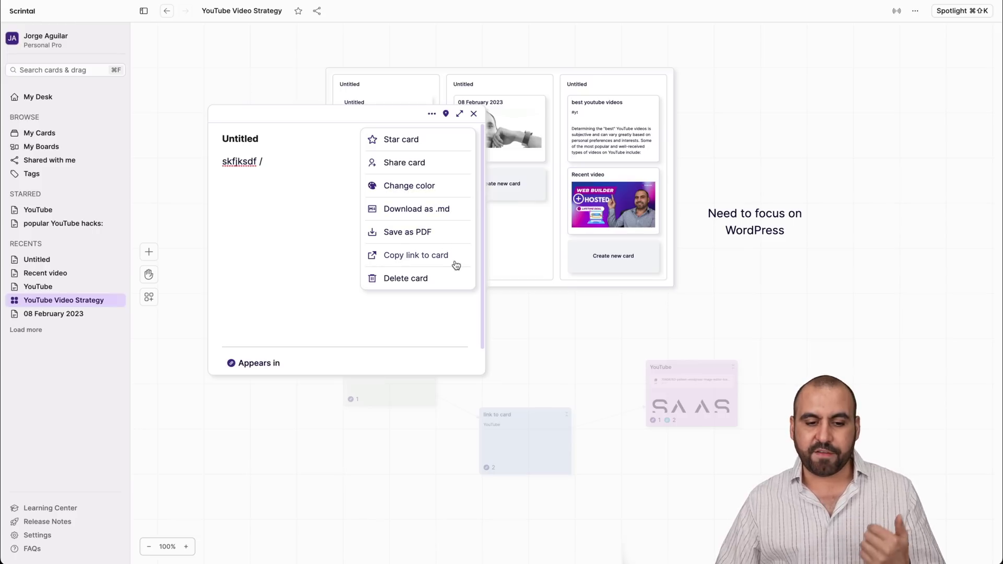
left_click(474, 113)
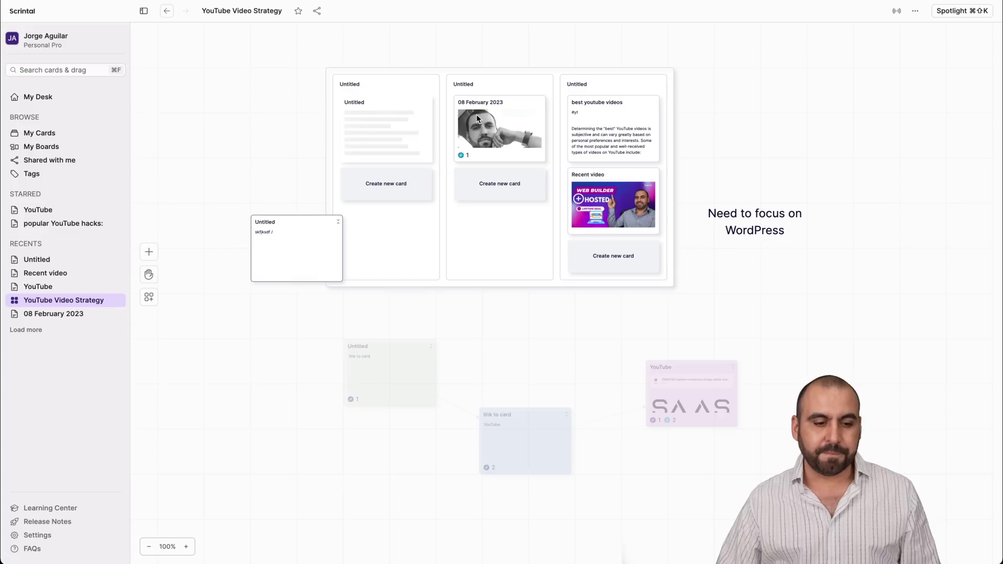
left_click(149, 252)
left_click(195, 277)
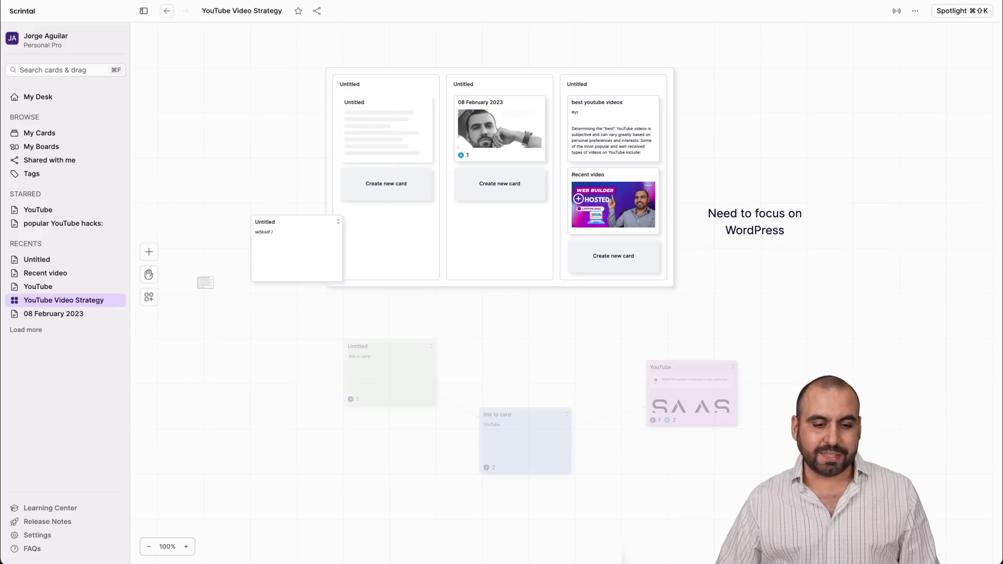
Place the 08 February 2023 daily card, add a 'TEST' label at the top-left, and close the daily panel.
left_click(801, 112)
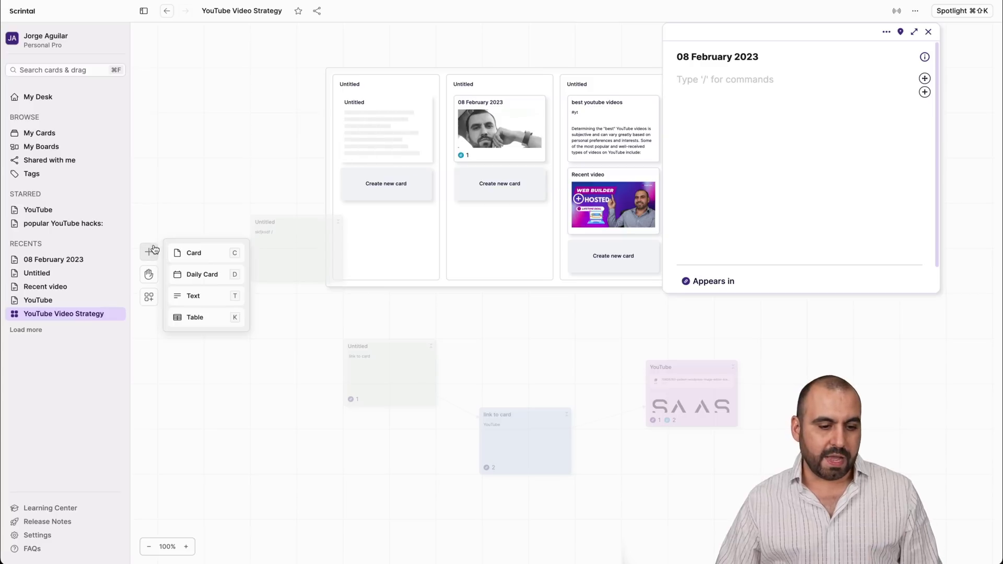
left_click(193, 295)
left_click(253, 420)
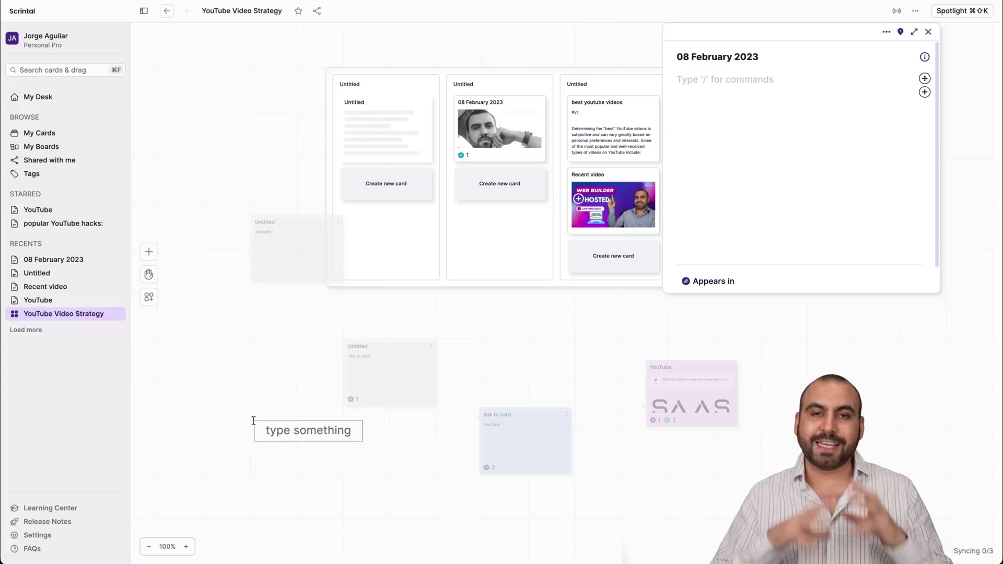
type("TEST")
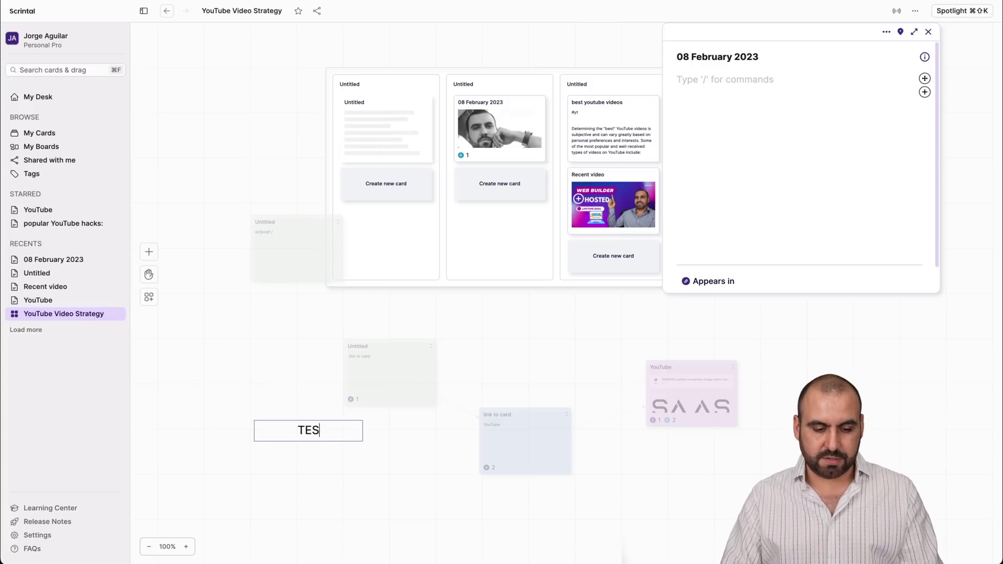
key("Escape")
left_click_drag(299, 432, 211, 105)
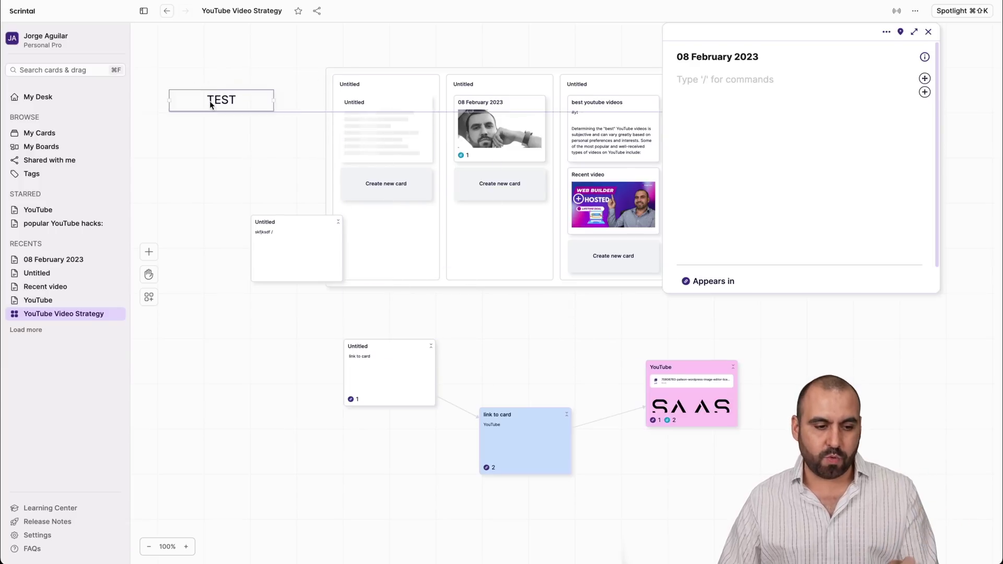
left_click(149, 251)
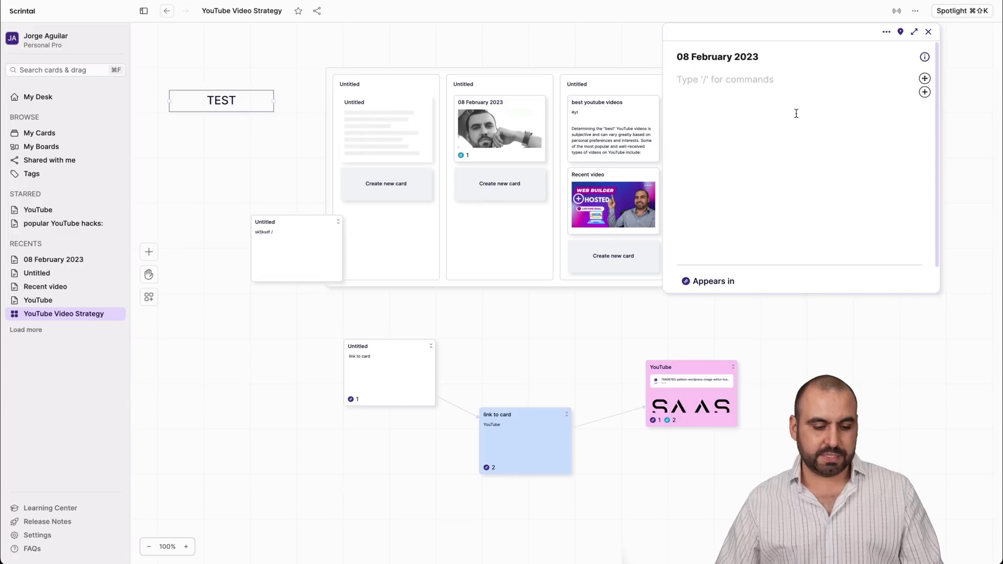
left_click(928, 31)
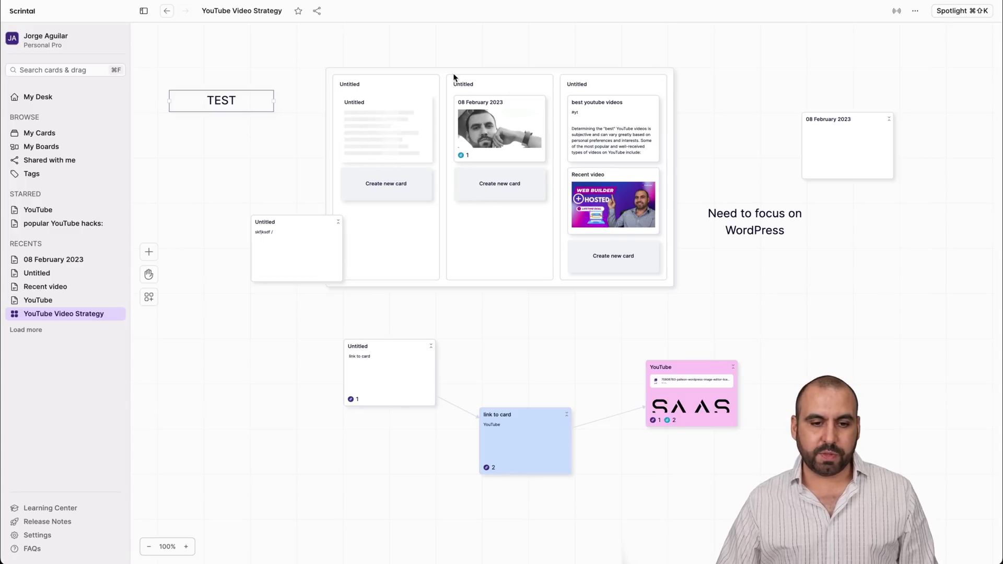
Add a fourth table column, move the WordPress text out, and drag the 08 February 2023 and YouTube cards in.
left_click_drag(453, 73, 488, 65)
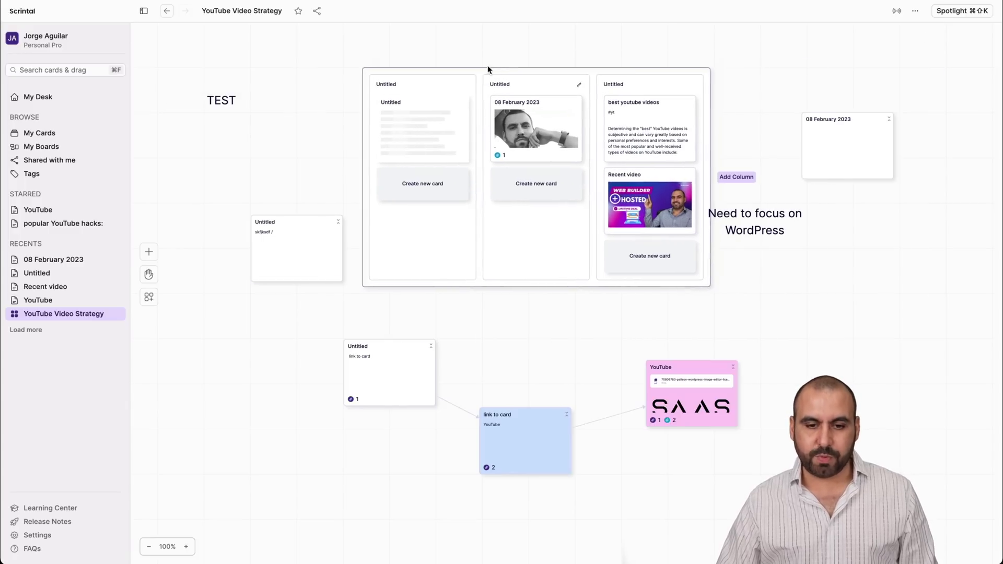
left_click(730, 178)
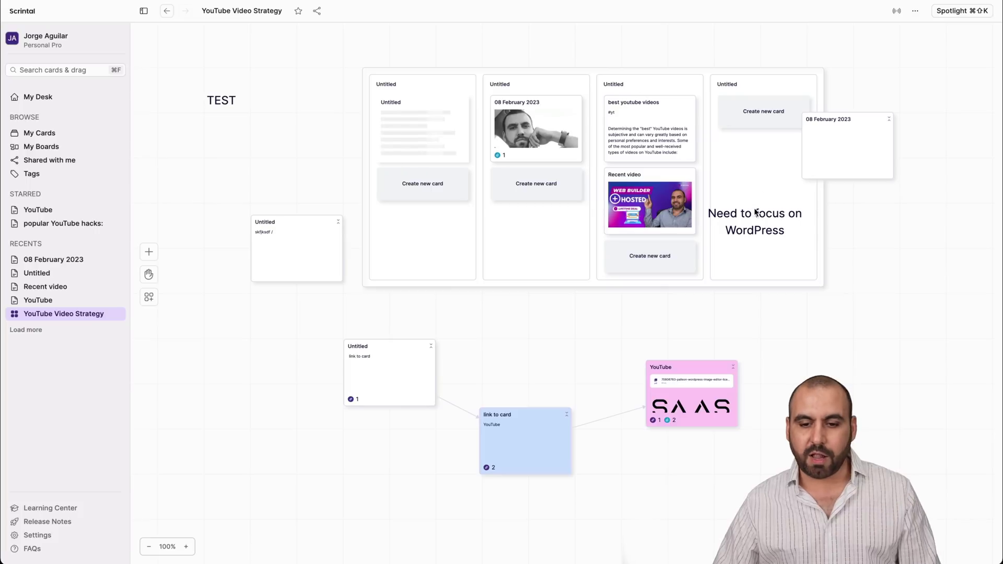
left_click_drag(756, 217, 878, 370)
left_click_drag(885, 146, 760, 124)
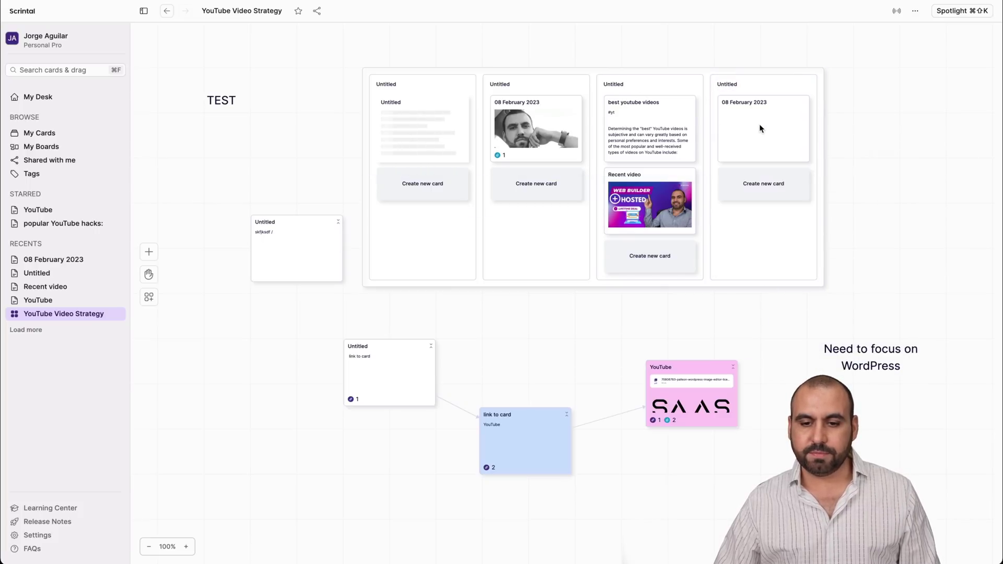
left_click_drag(706, 375, 770, 194)
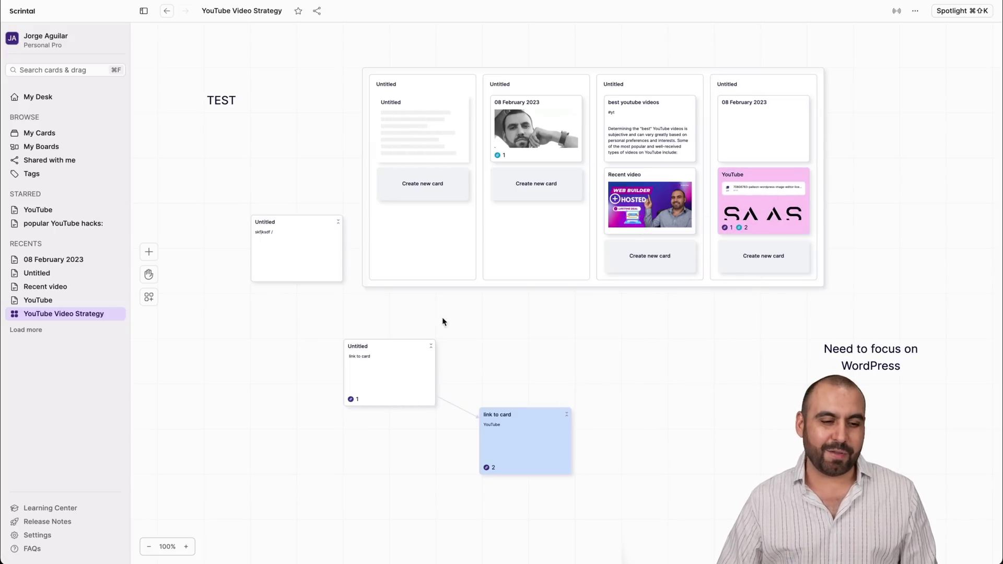
Pan the board slightly and create a new empty board.
left_click(149, 275)
mouse_move(318, 336)
left_mouse_down()
mouse_move(448, 360)
mouse_move(311, 343)
left_mouse_up()
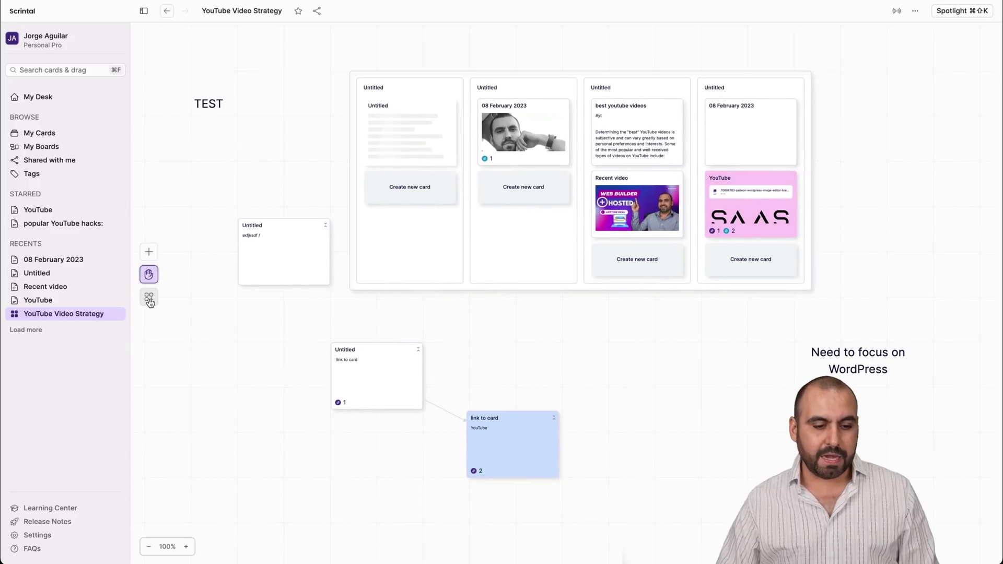
left_click(149, 299)
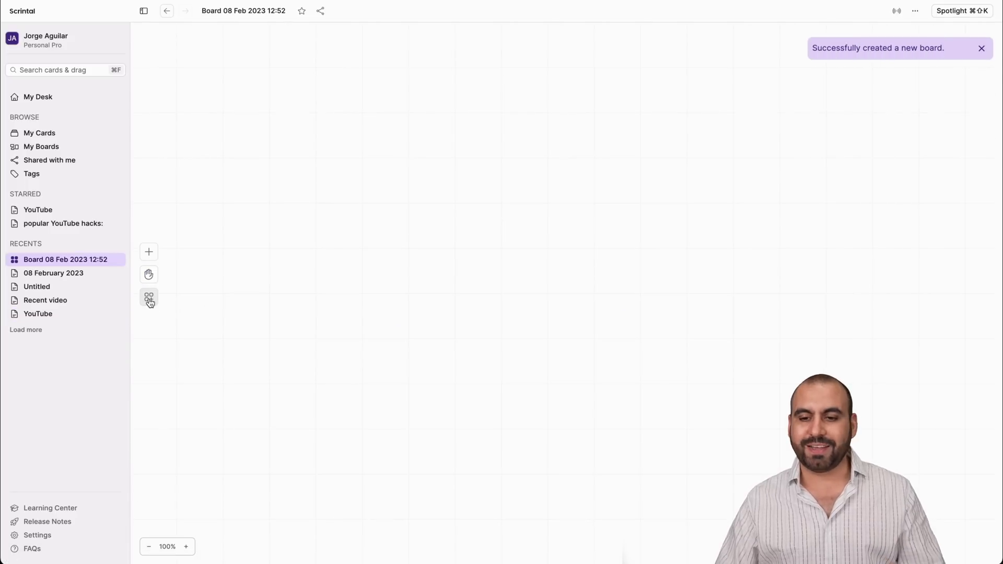
Preview the starred popular YouTube hacks: and YouTube cards, then reopen YouTube Video Strategy from Recents.
left_click(65, 225)
left_click(41, 209)
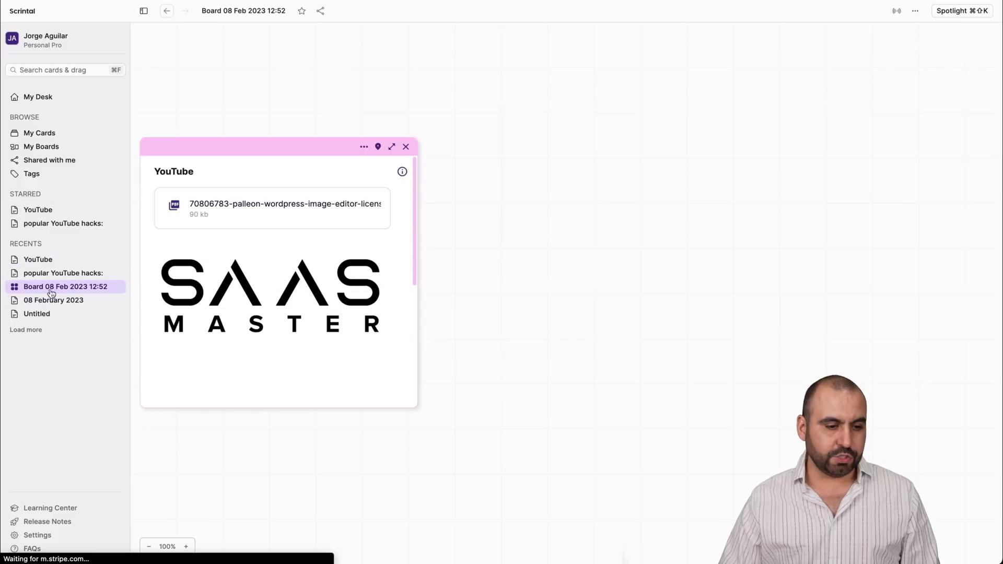
left_click(63, 274)
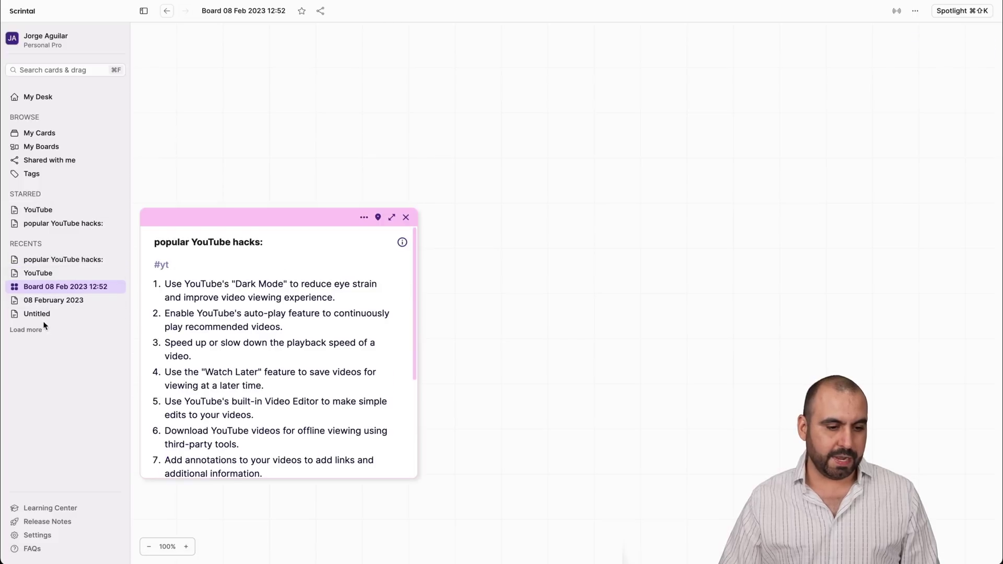
left_click(28, 329)
left_click(70, 342)
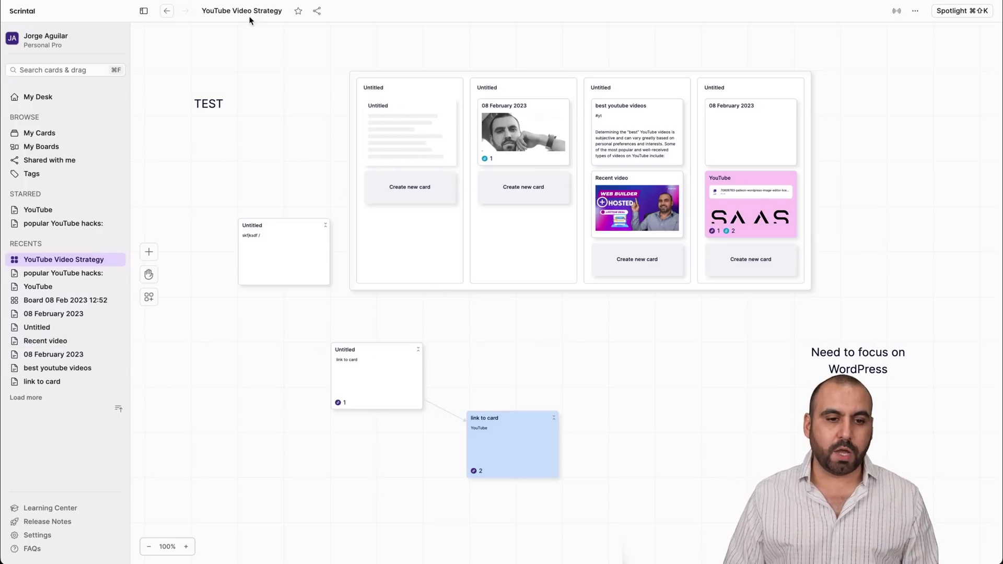
Star the YouTube Video Strategy board, publish it publicly, and copy its link into an incognito window.
left_click(298, 11)
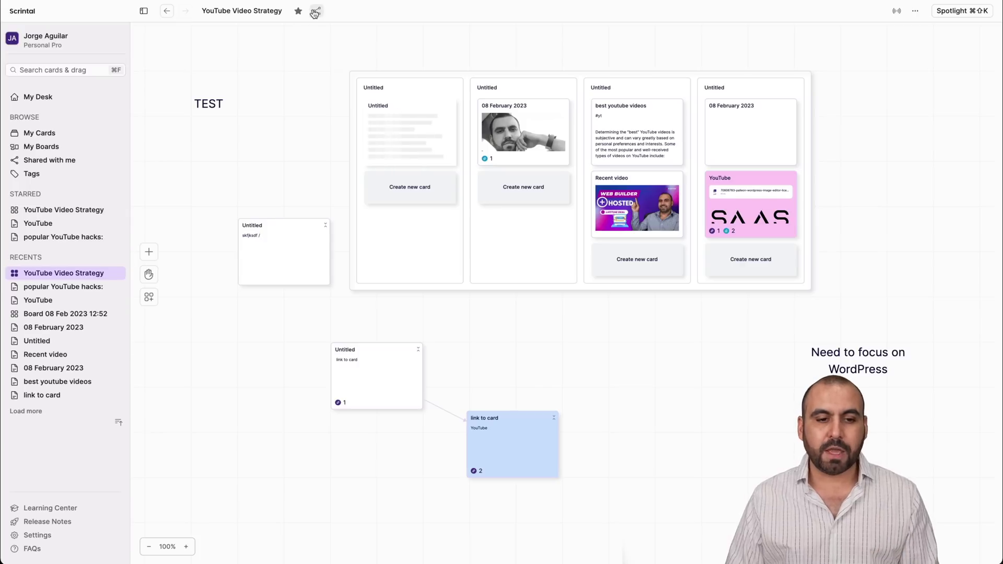
left_click(317, 11)
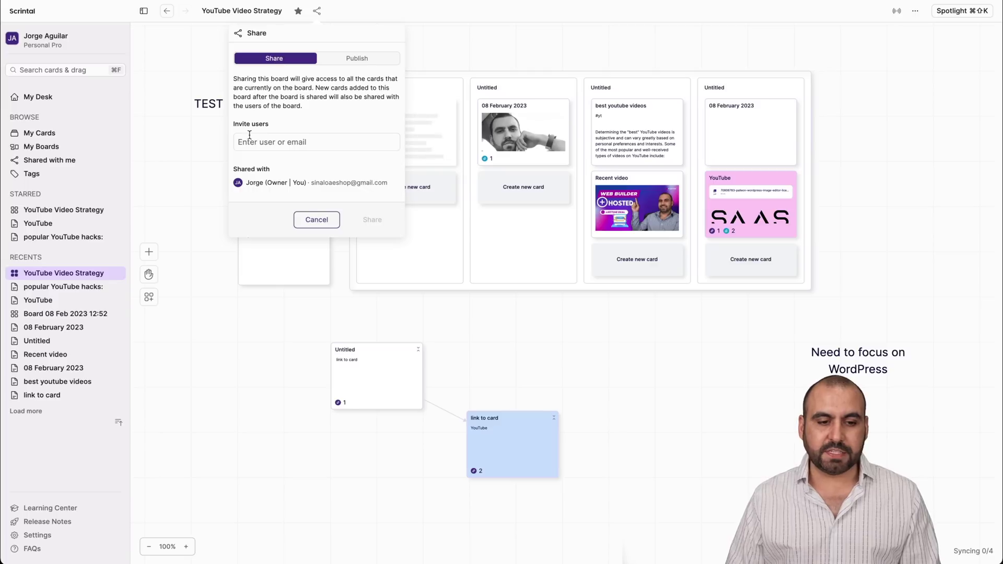
left_click(358, 58)
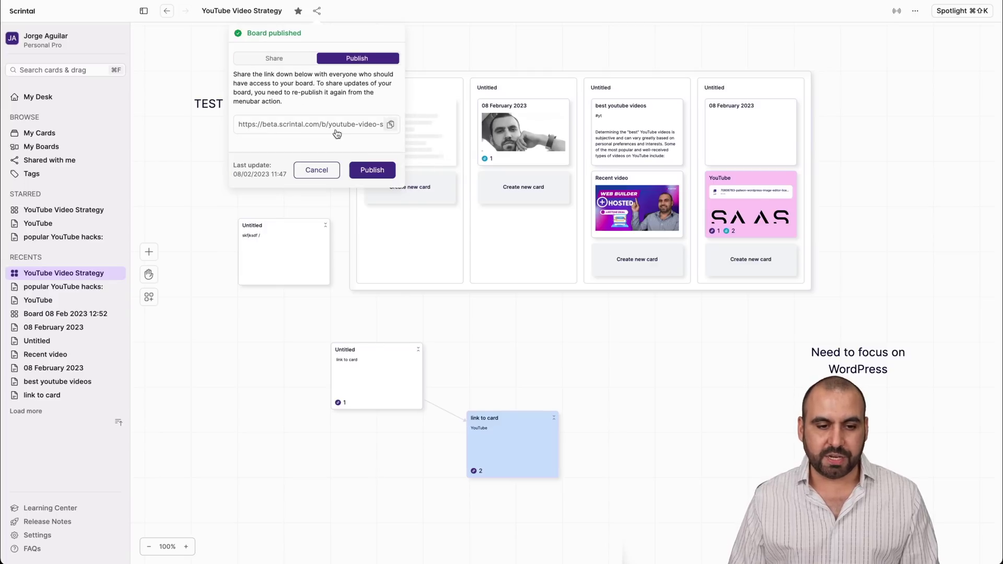
left_click(389, 124)
key("super+shift+n")
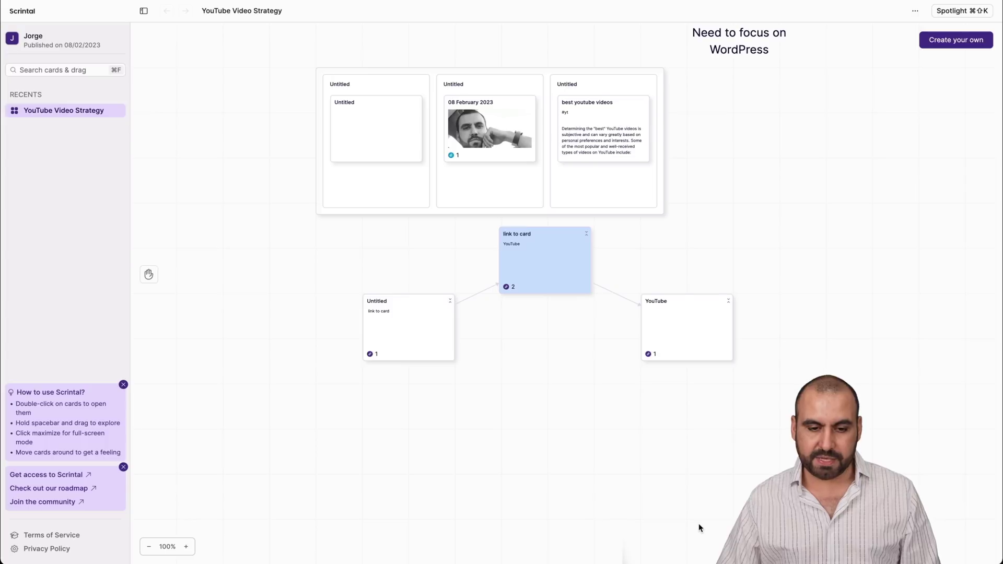
On the published page, move the top card group, then open and close the 'link to card' card.
left_click_drag(470, 72, 377, 50)
double_click(525, 249)
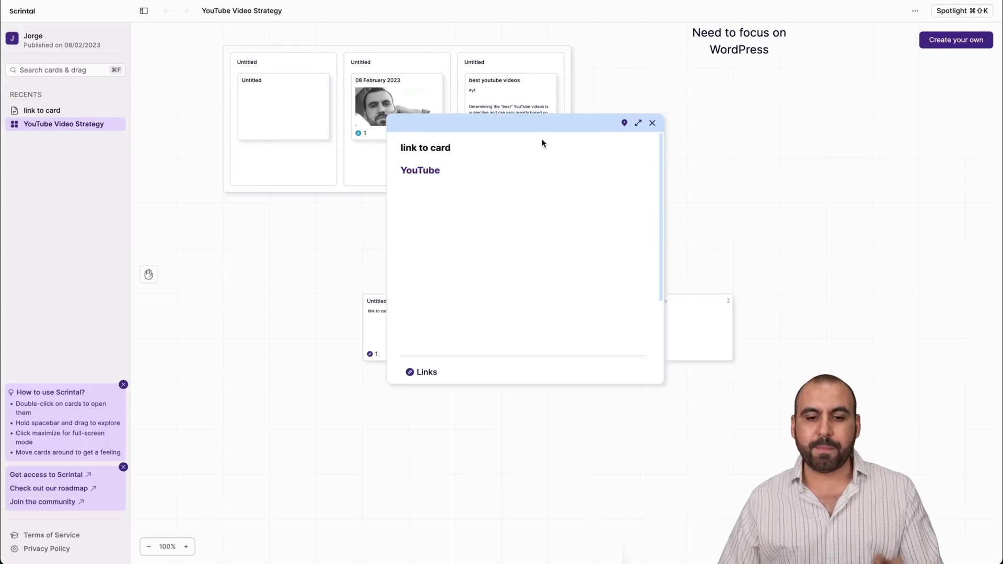
left_click(652, 123)
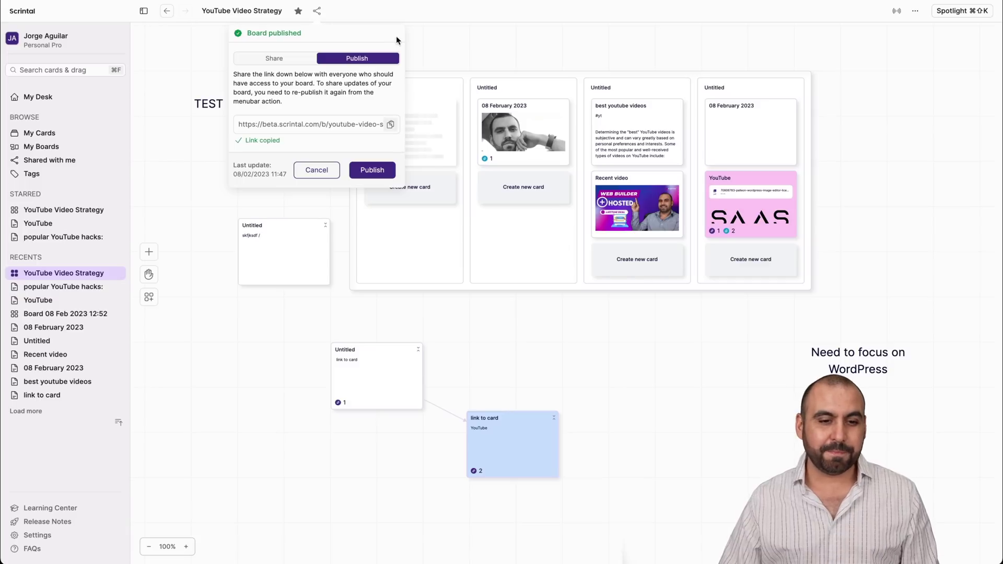
Dismiss the board published popup and close the board options menu without deleting anything.
left_click(426, 46)
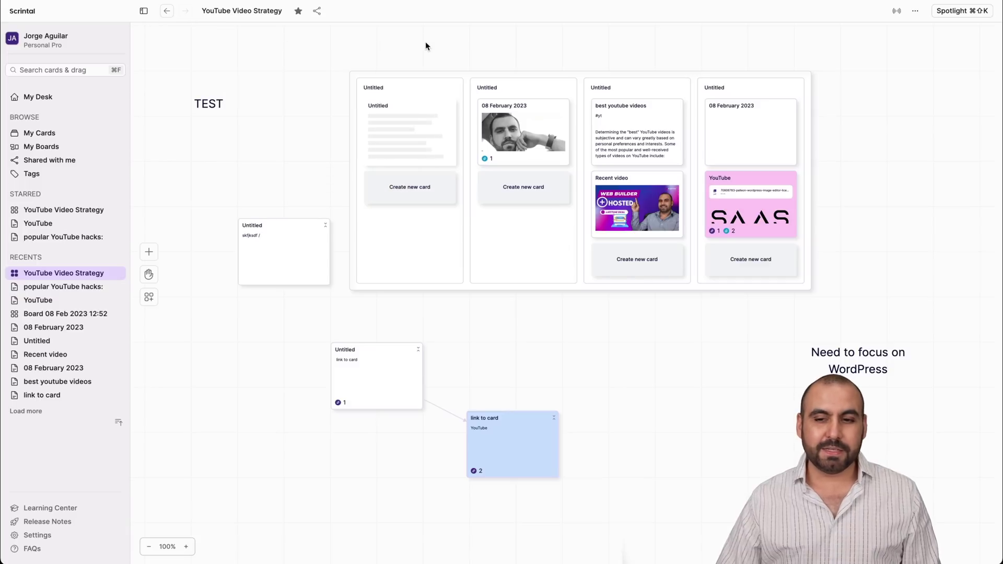
left_click(915, 11)
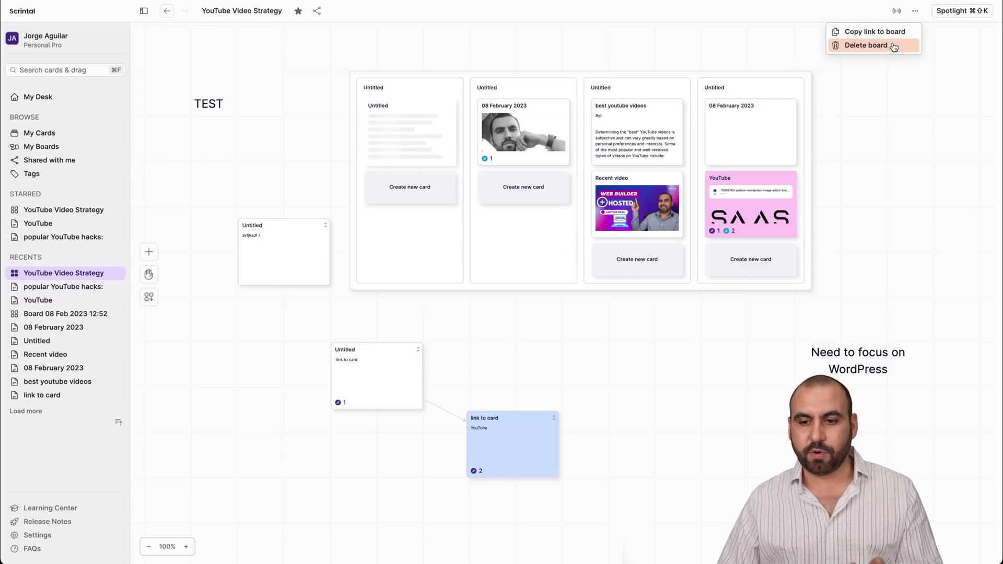
left_click(964, 47)
Search all cards and boards for 'youtube' with Spotlight, then close the results.
left_click(960, 16)
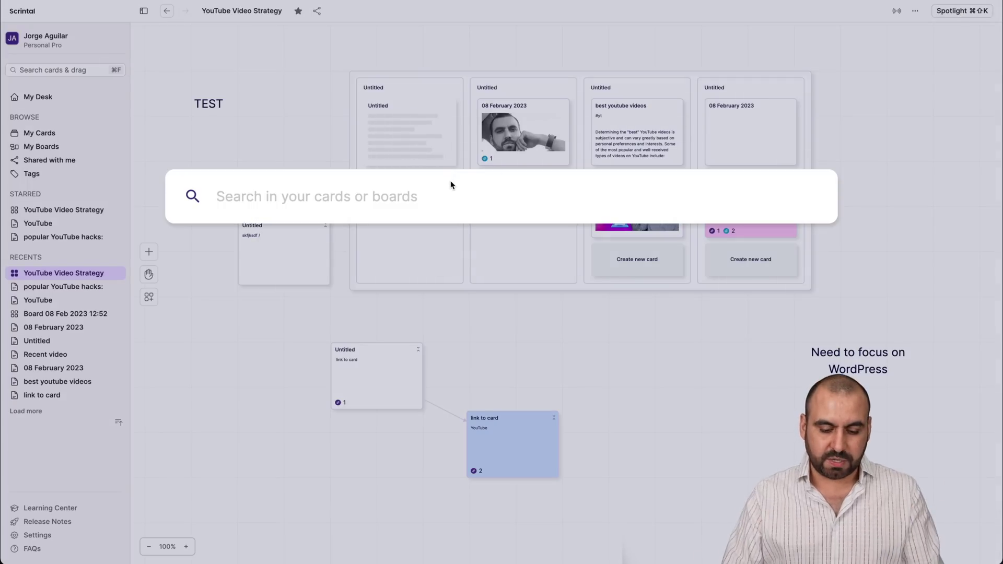
type("youtube")
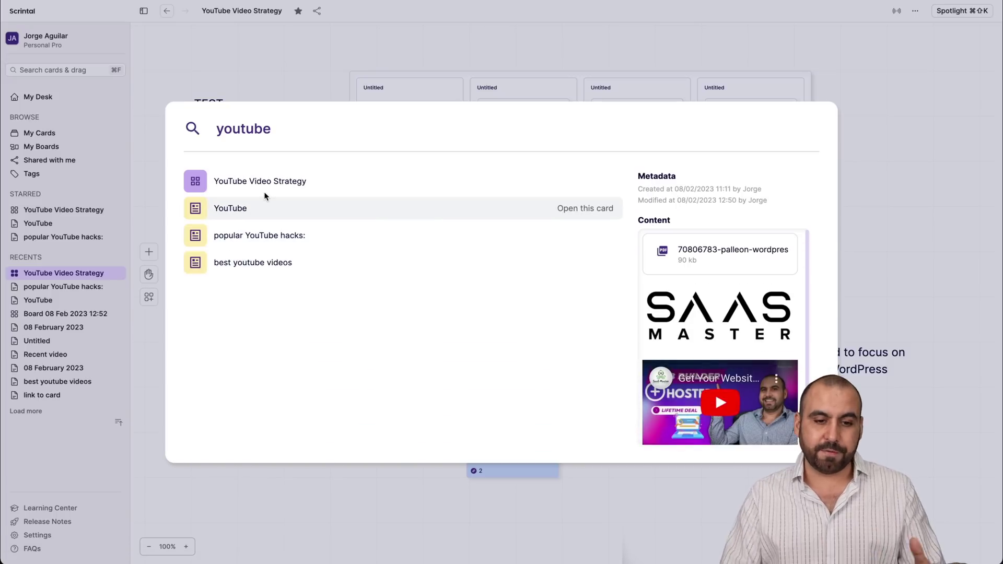
left_click(288, 101)
left_click_drag(295, 100, 725, 78)
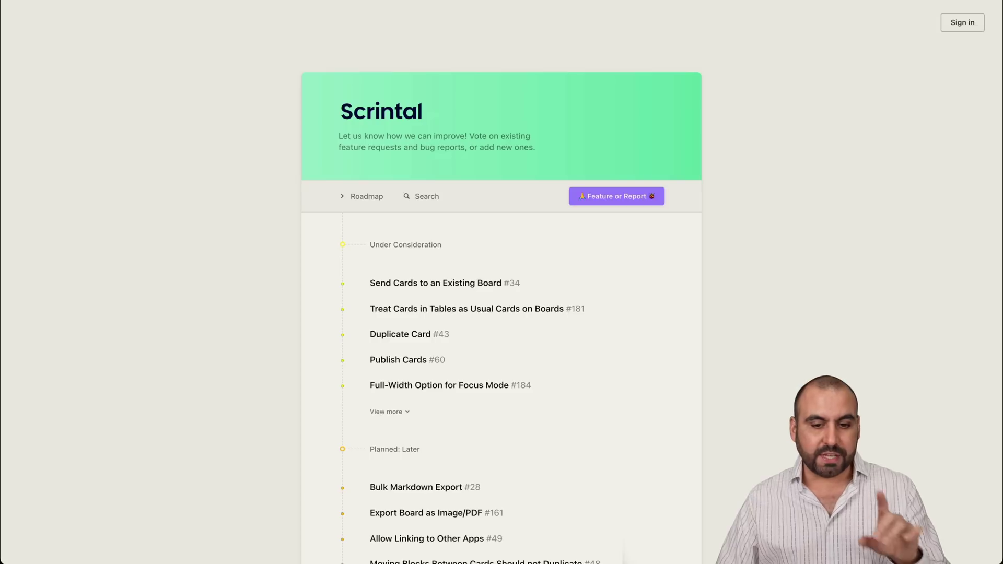
Scroll the feedback roadmap from Under Consideration down to Completed, then back up to Planned: Later.
scroll(725, 365, "down", 3)
scroll(724, 370, "down", 2)
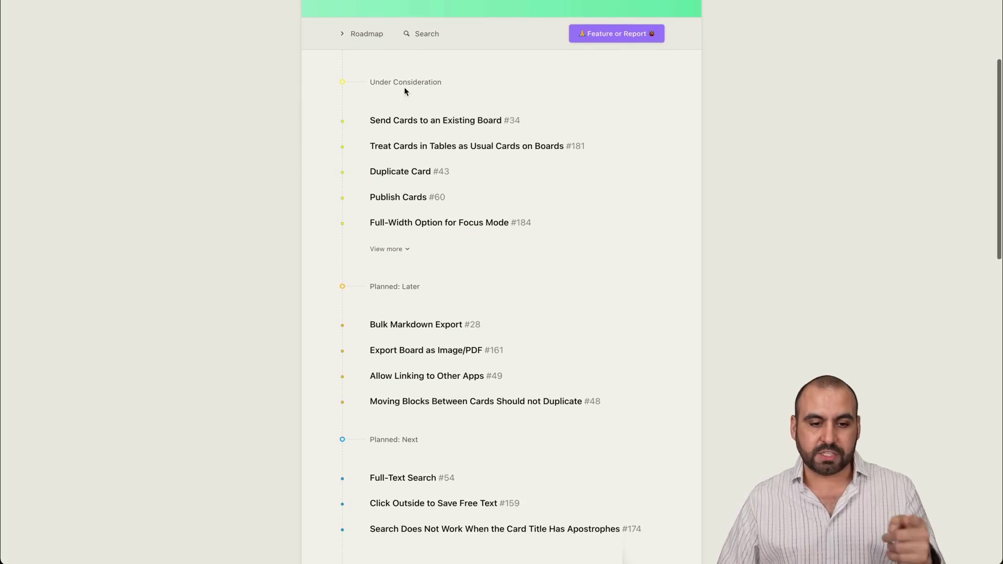
scroll(419, 237, "down", 3)
scroll(440, 299, "down", 3)
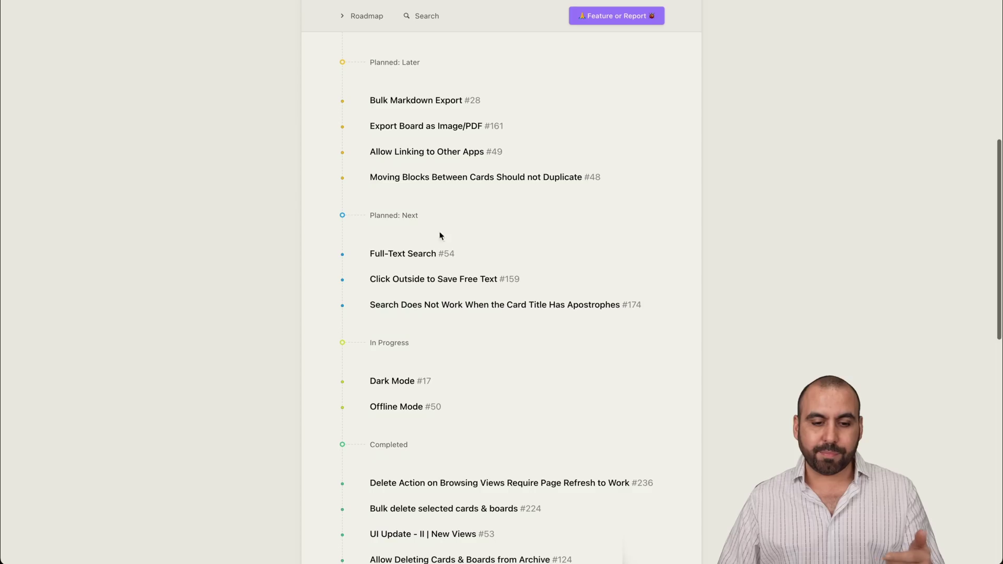
scroll(436, 299, "down", 2)
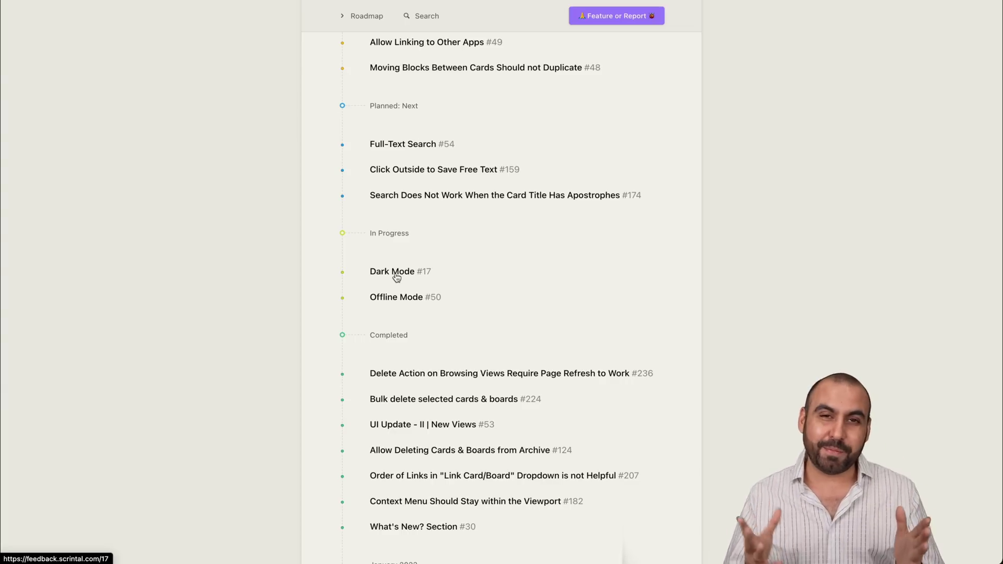
scroll(549, 282, "up", 10)
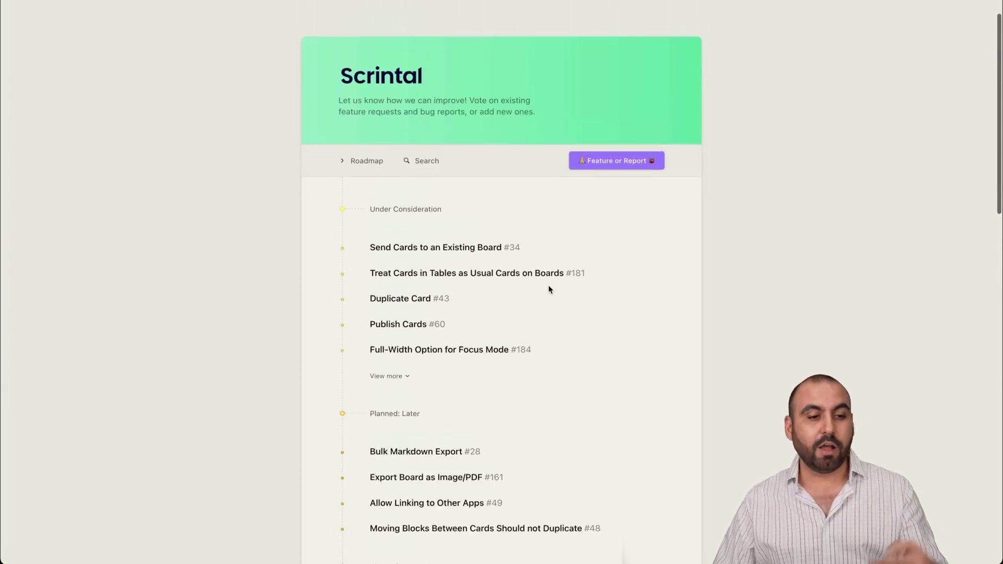